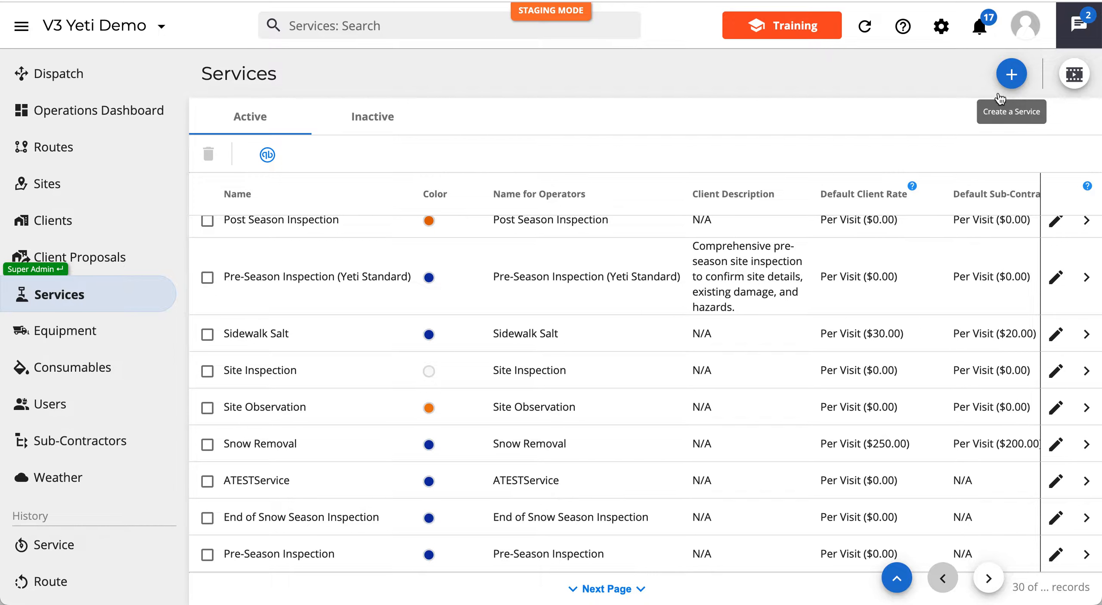
# Step: Start a custom inspection form for the Post Storm Inspection service and check the available form templates
pyautogui.scroll(-10, 749, 400)
pyautogui.scroll(-20, 749, 401)
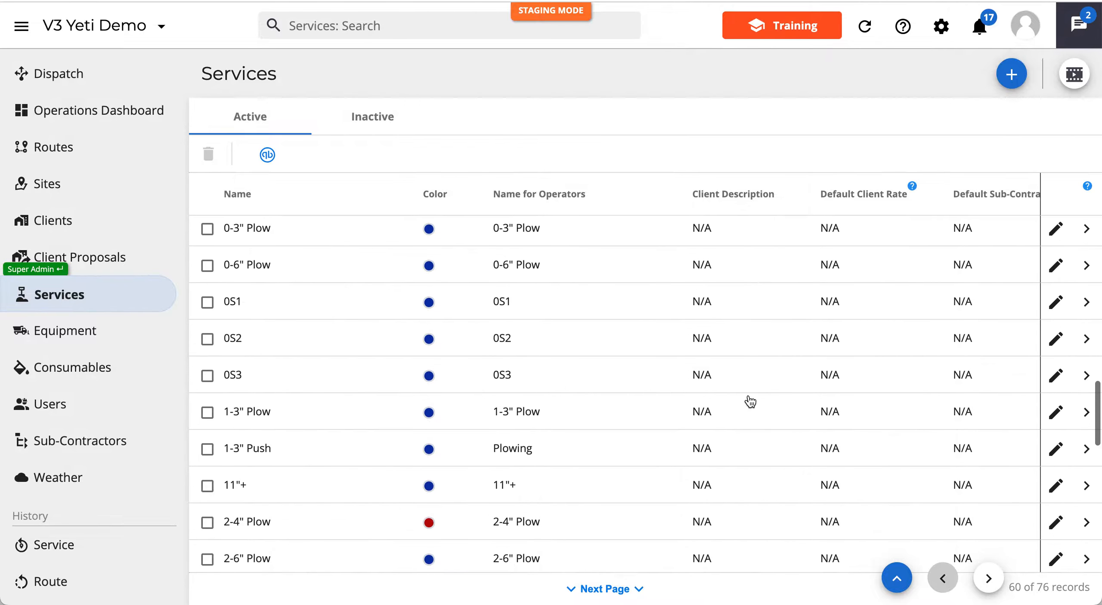
pyautogui.scroll(-10, 749, 401)
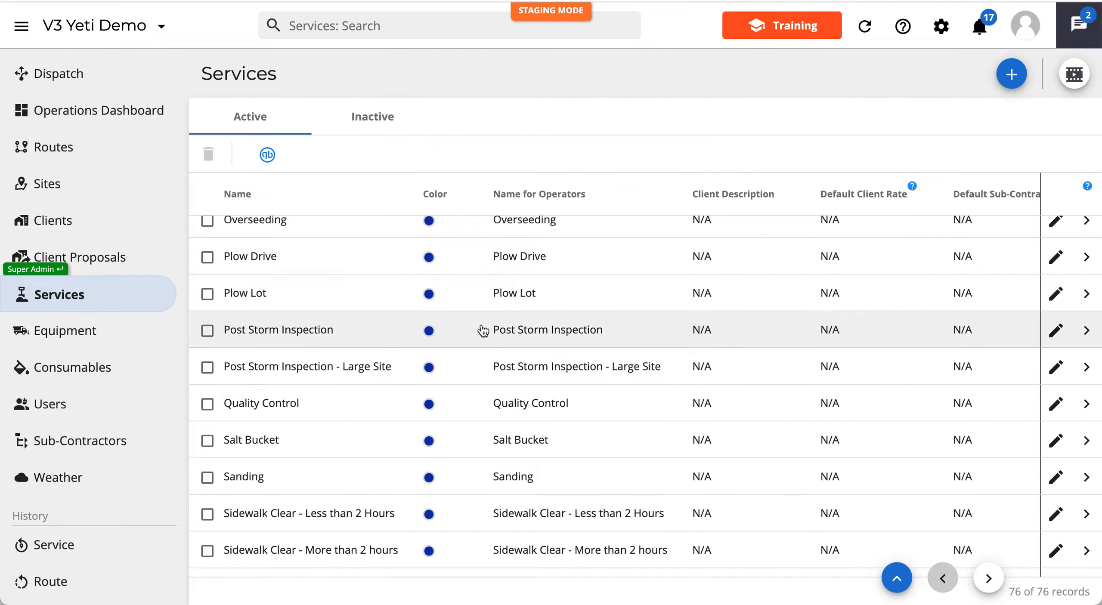
pyautogui.click(1055, 332)
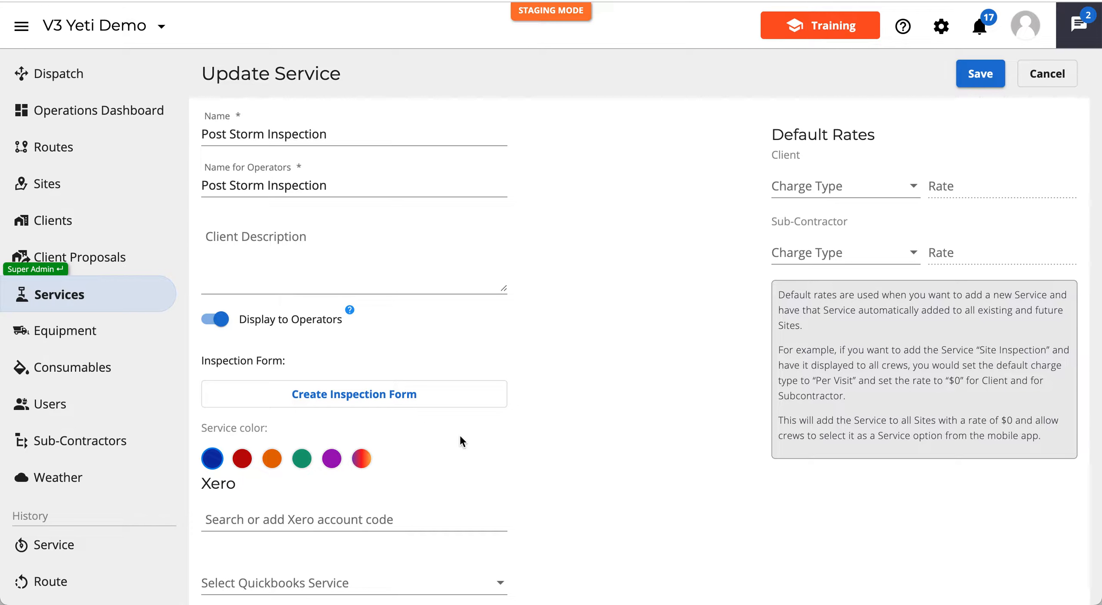
pyautogui.click(347, 403)
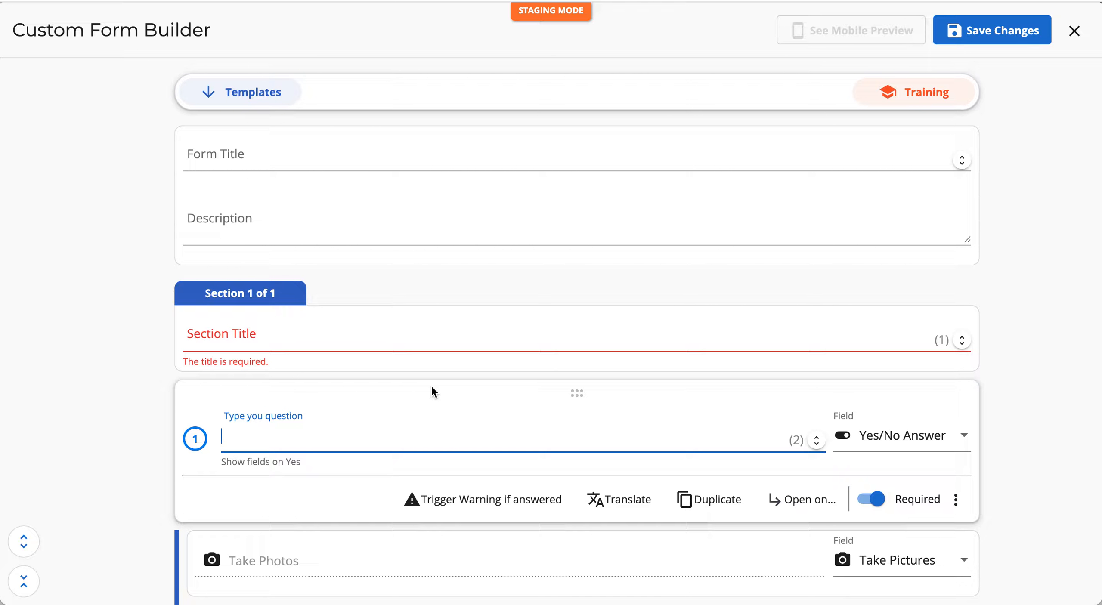
pyautogui.click(242, 99)
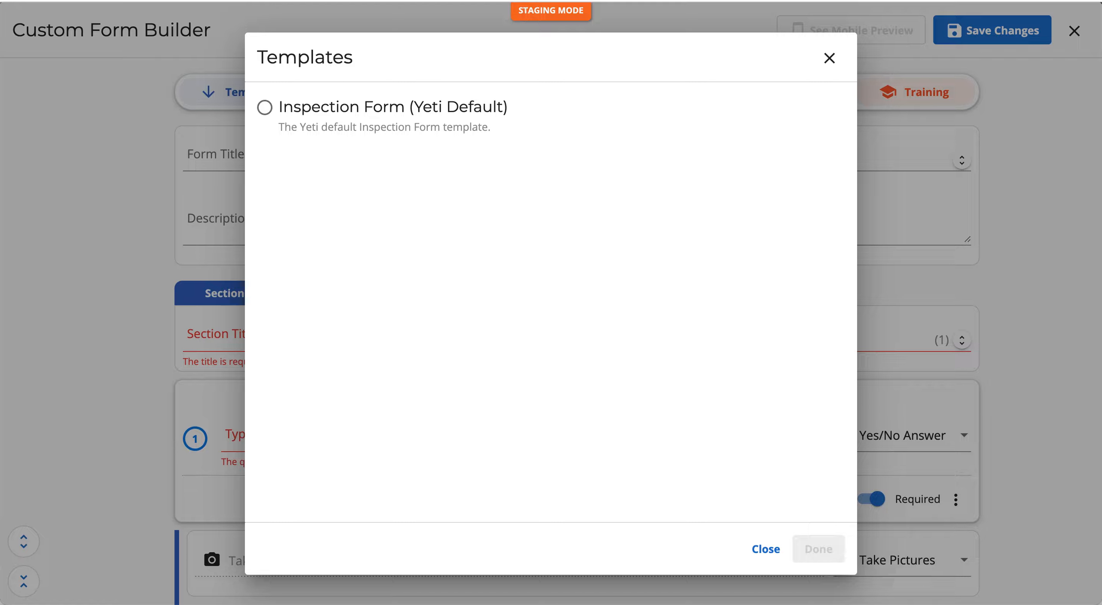
pyautogui.click(829, 58)
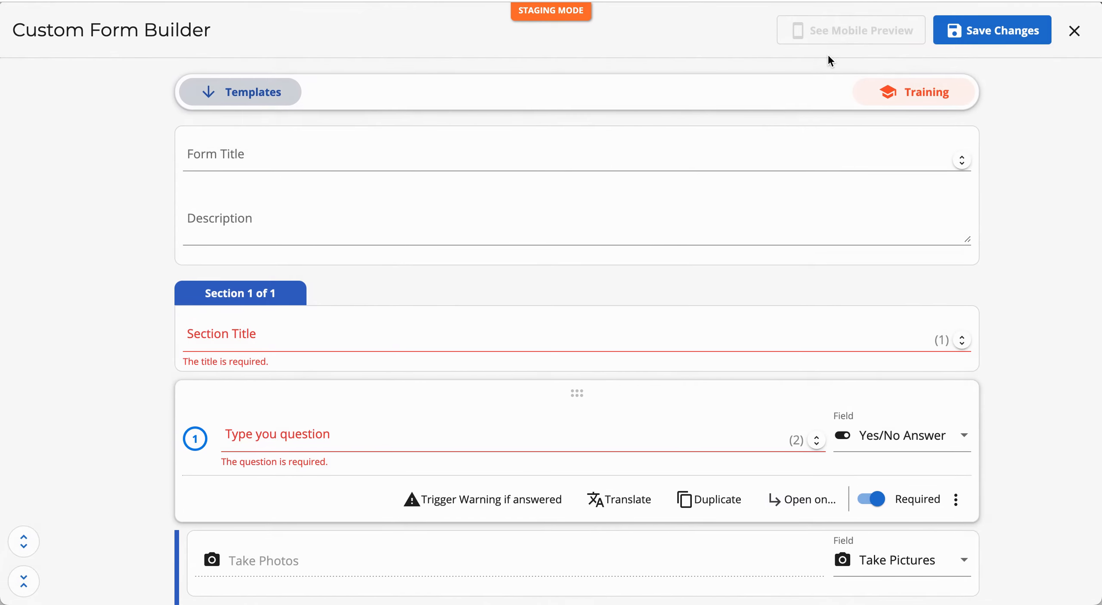
# Step: Title the form "Post Storm Inspection Form" and enter the description "Post storm inspection form description"
pyautogui.click(477, 153)
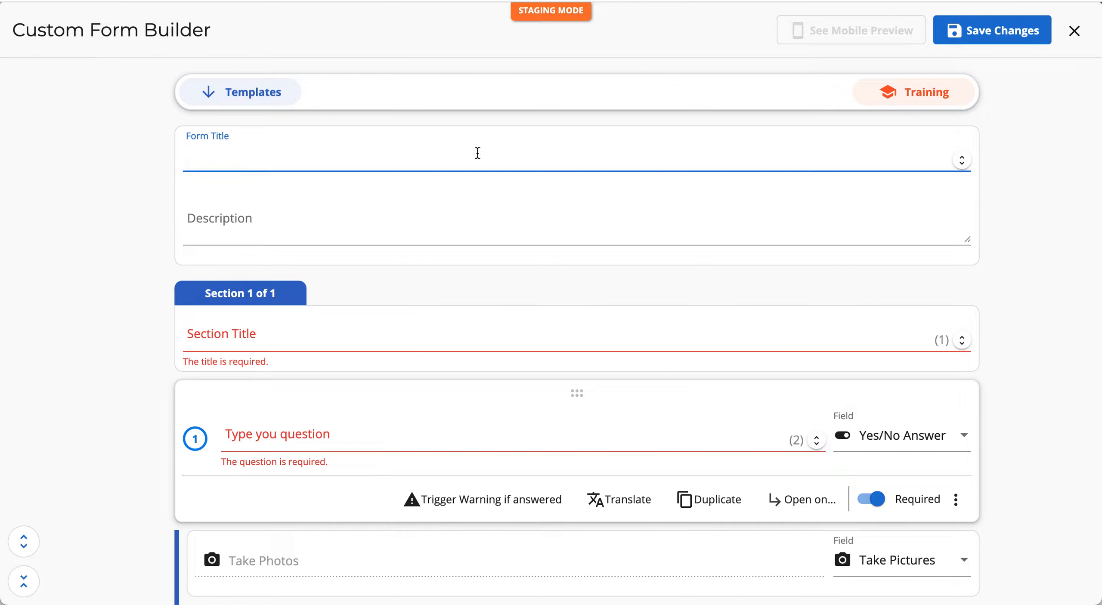
pyautogui.write('Post Sto')
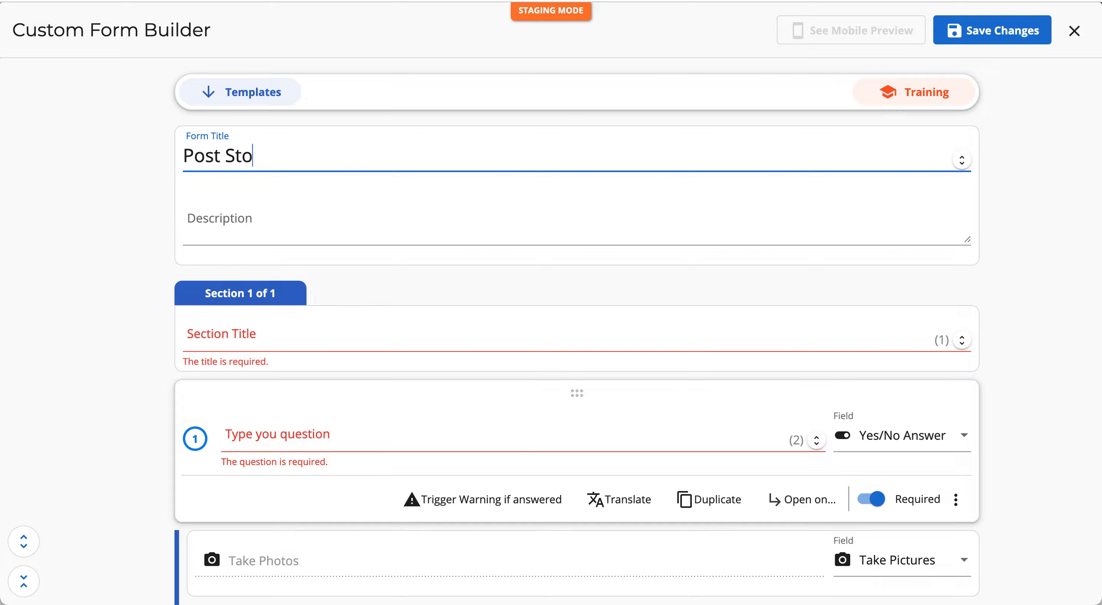
pyautogui.write('rm Inspection Form')
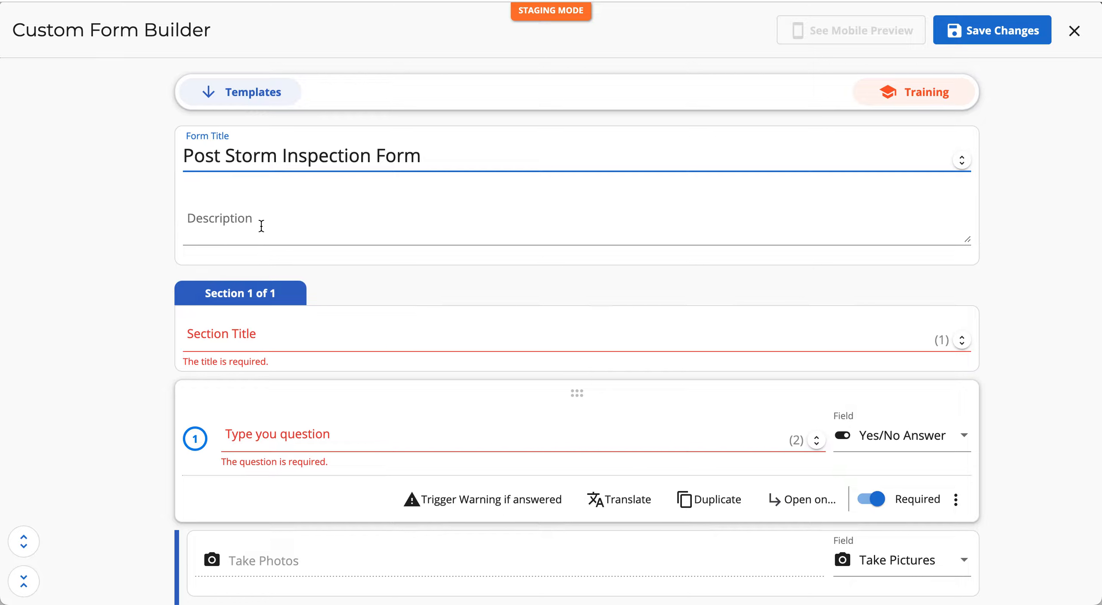
pyautogui.click(582, 236)
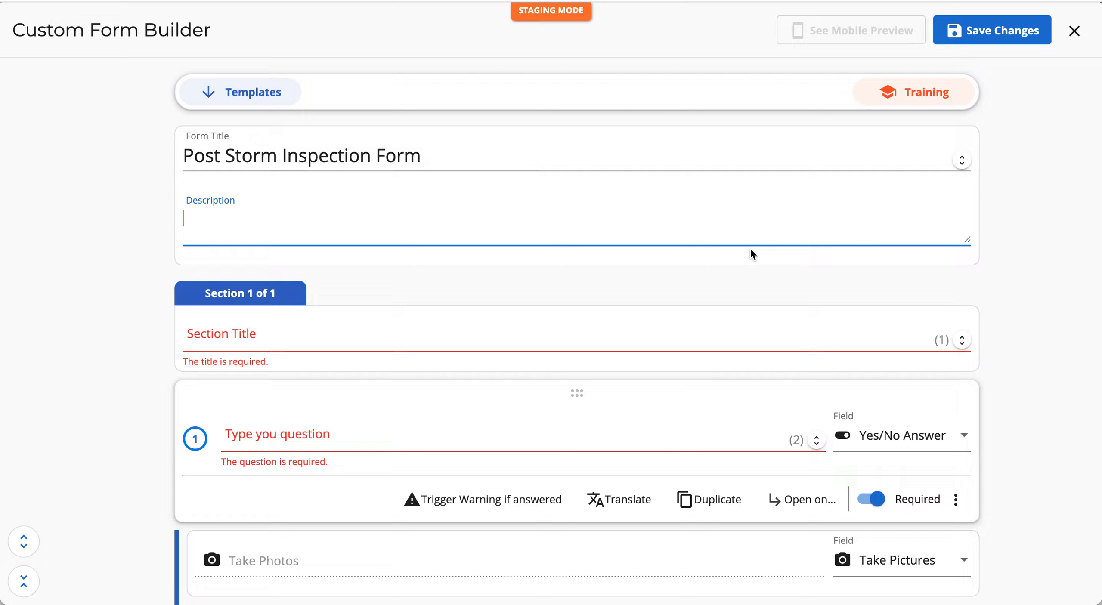
pyautogui.write('Post storm inspection form description')
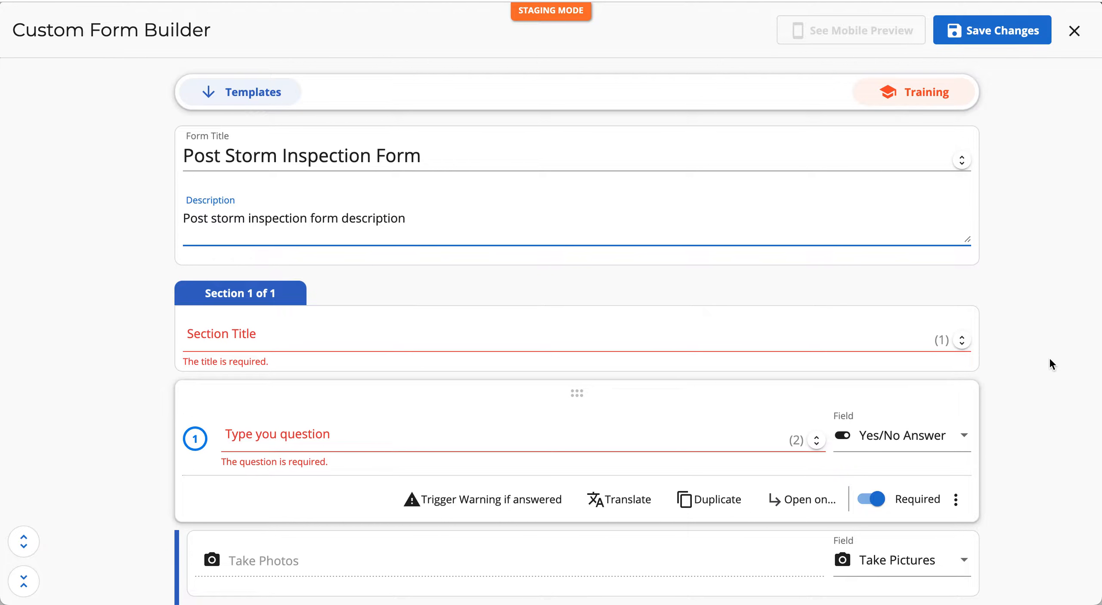
# Step: Set the title of the form's first section to "Damages"
pyautogui.scroll(-3, 1048, 356)
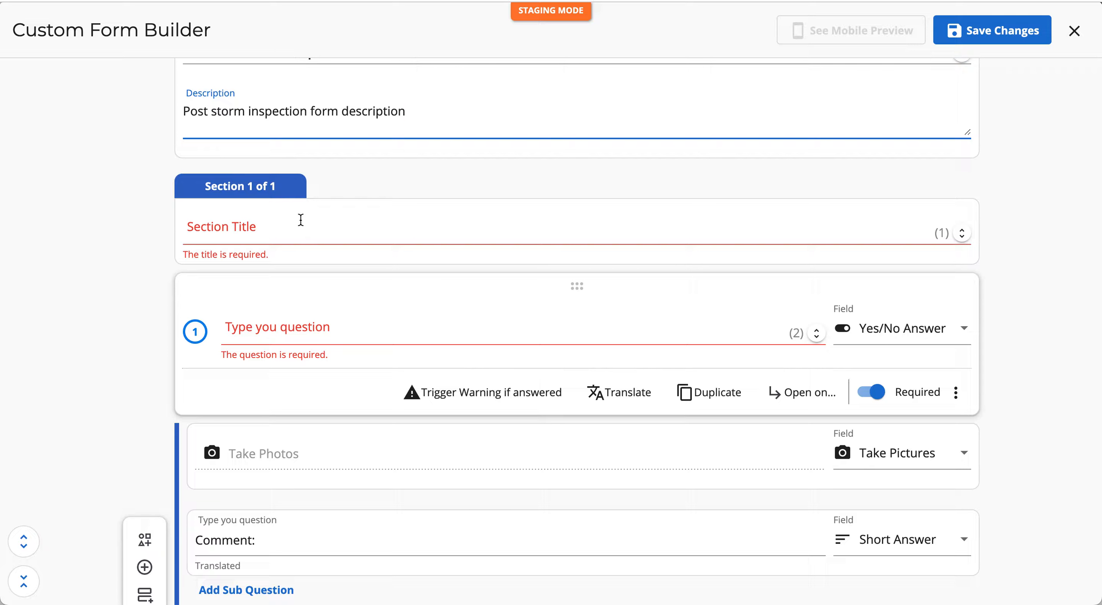
pyautogui.click(282, 227)
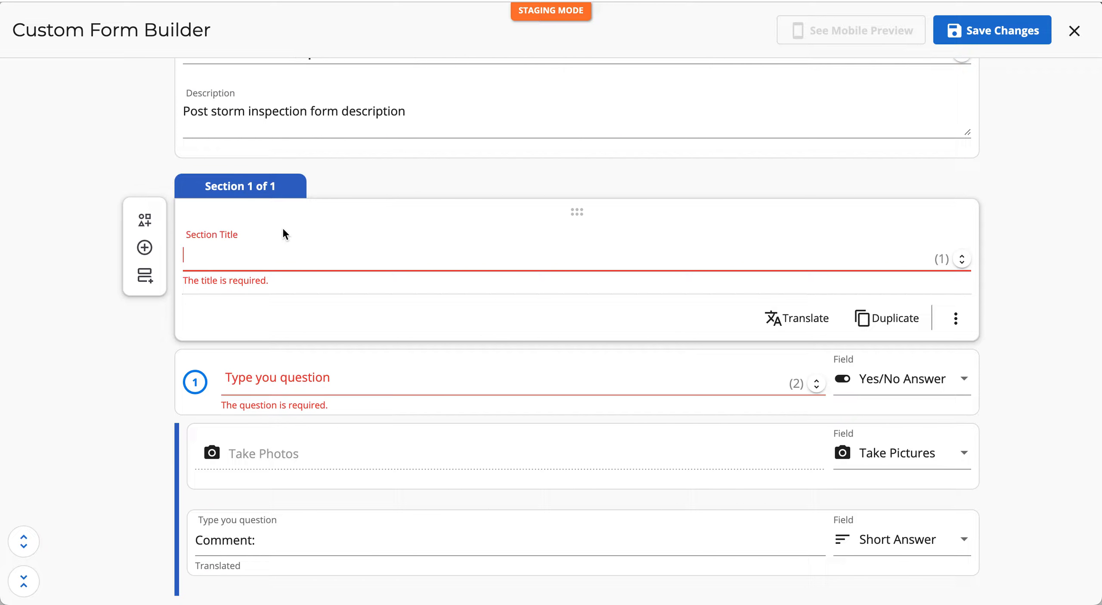
pyautogui.write('Damages')
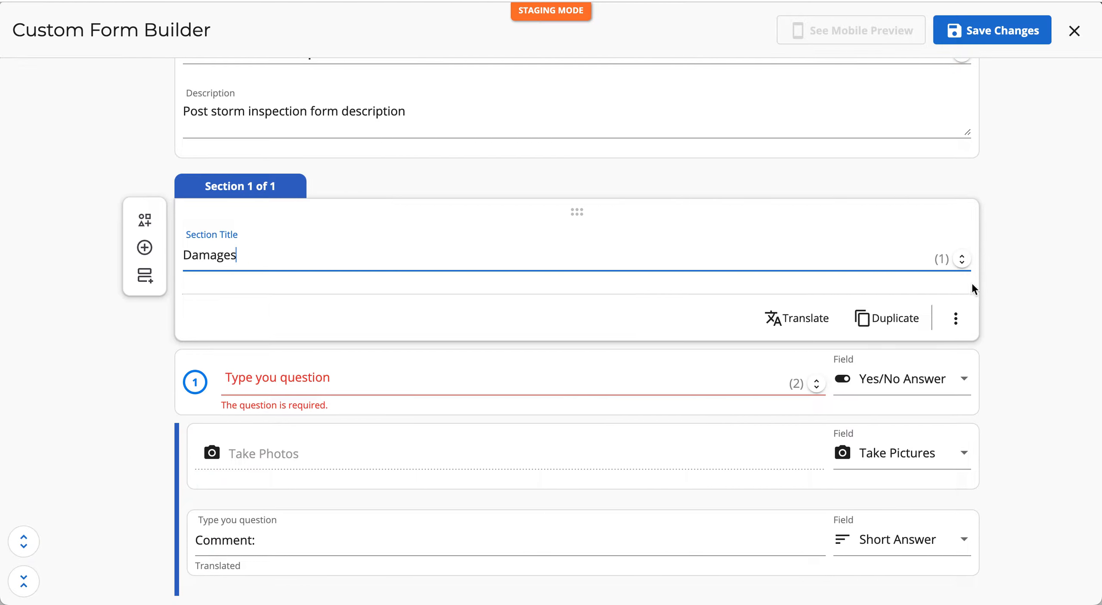
# Step: Enter "Is there curb damage?" as the first question in the Damages section and keep its Yes/No Answer field type
pyautogui.scroll(-2, 1002, 360)
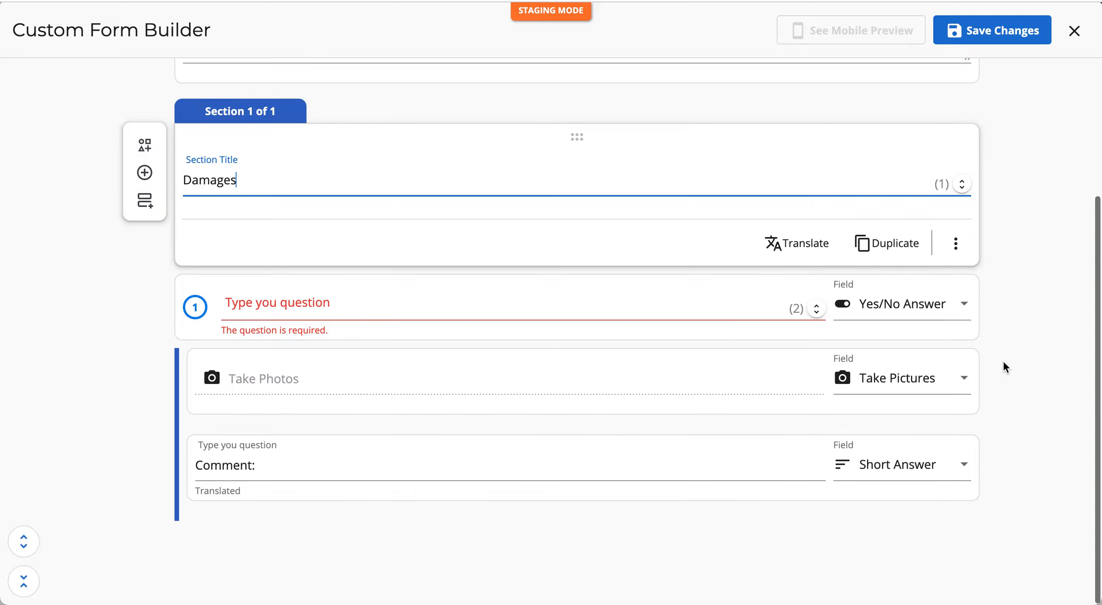
pyautogui.click(364, 306)
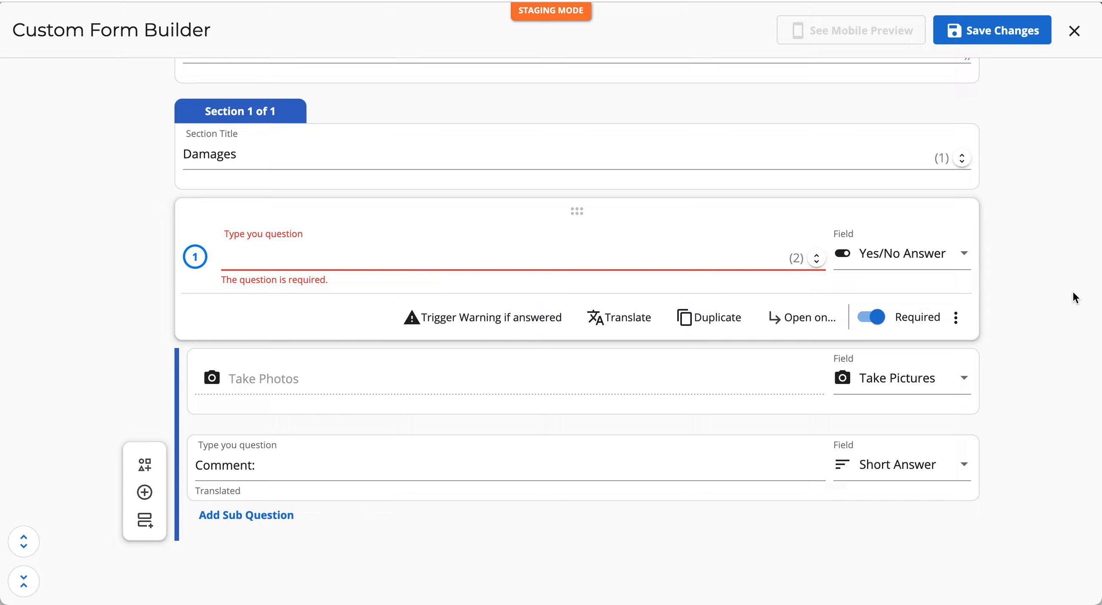
pyautogui.write('Is there curb dag')
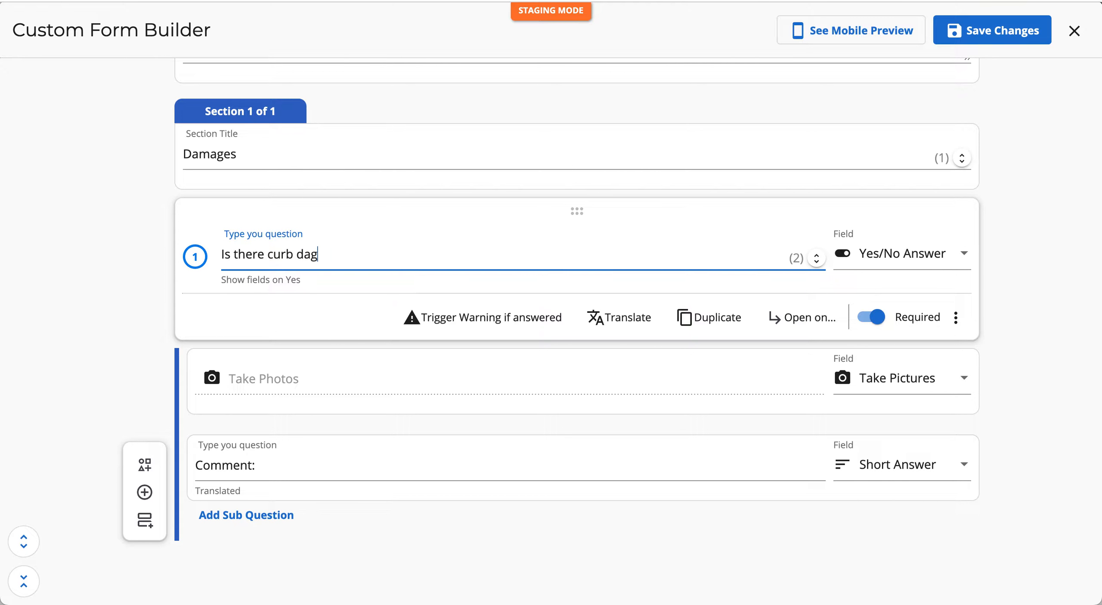
pyautogui.write('ame?')
pyautogui.click(964, 258)
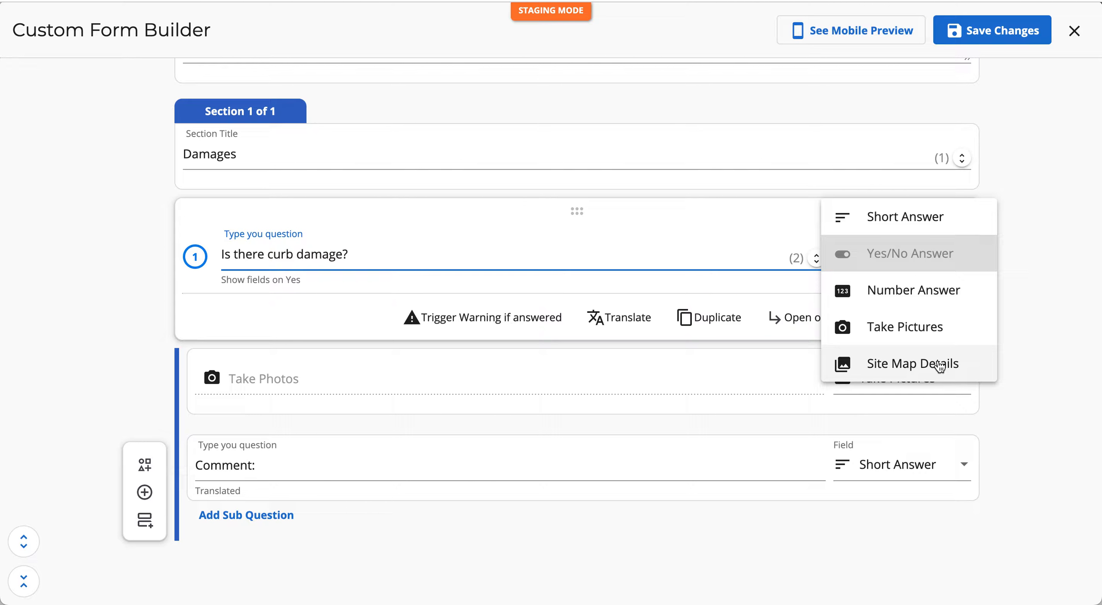
pyautogui.click(1047, 392)
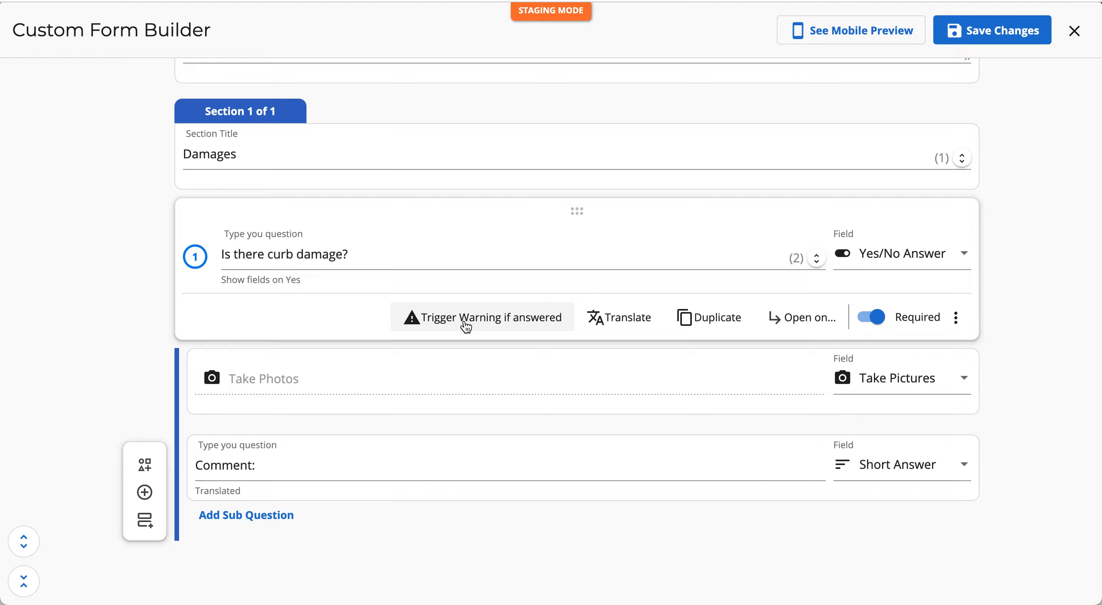
# Step: Set the curb damage question to trigger a warning when it is answered Yes
pyautogui.click(487, 326)
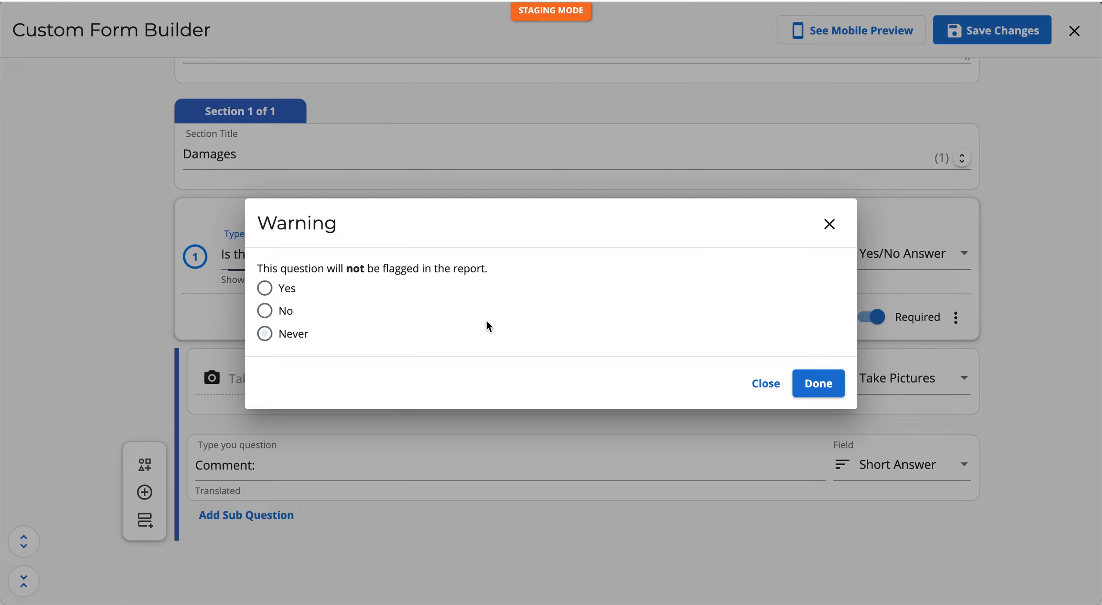
pyautogui.click(265, 287)
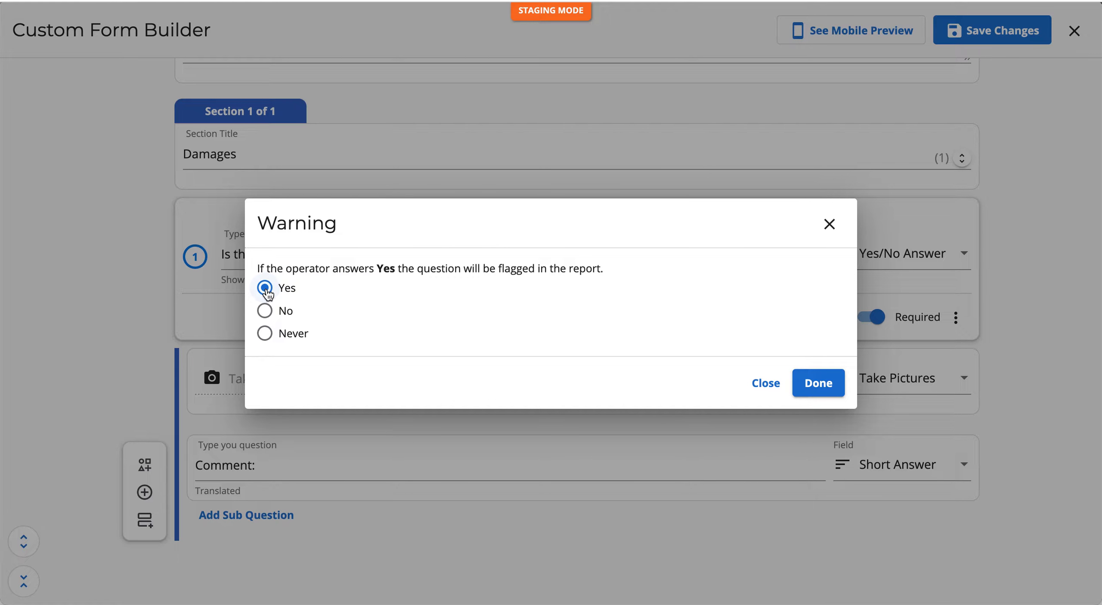
pyautogui.click(816, 383)
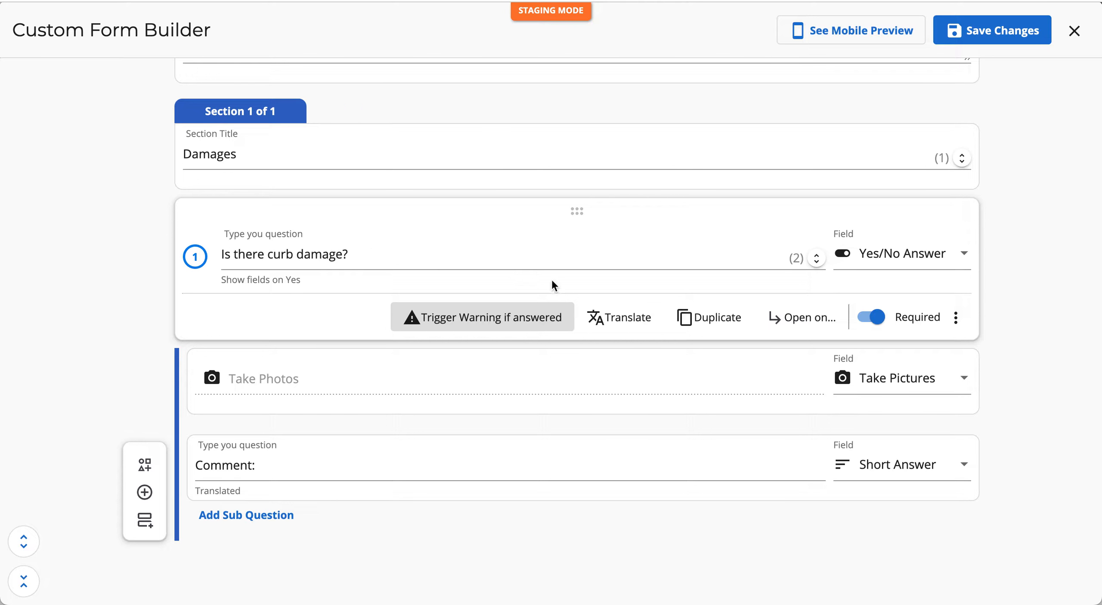
# Step: Examine the translation languages and the additional options available for the curb damage question
pyautogui.click(628, 321)
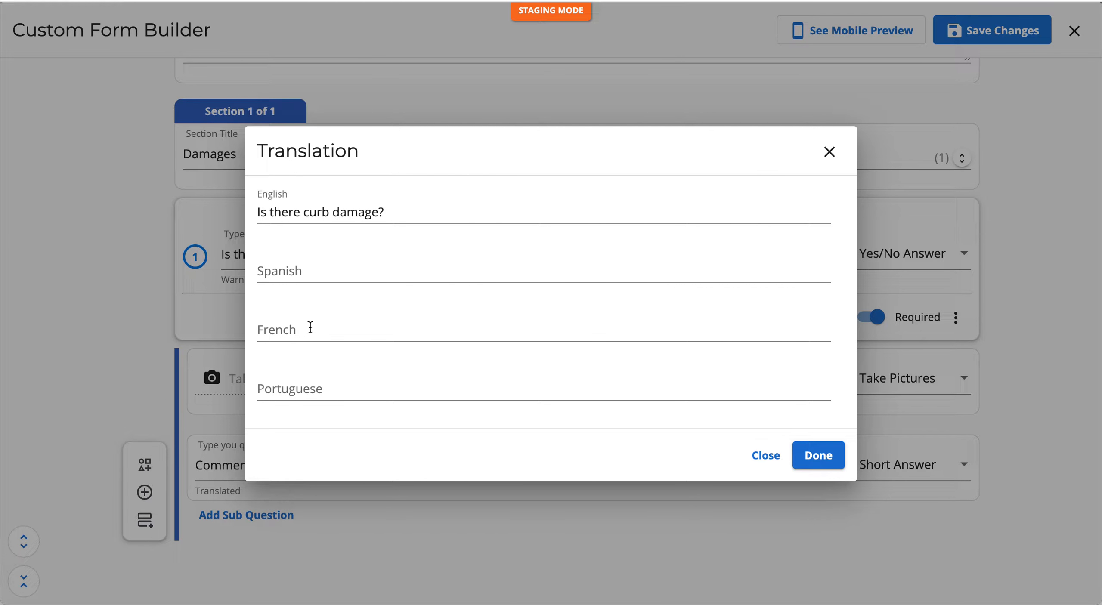
pyautogui.click(826, 153)
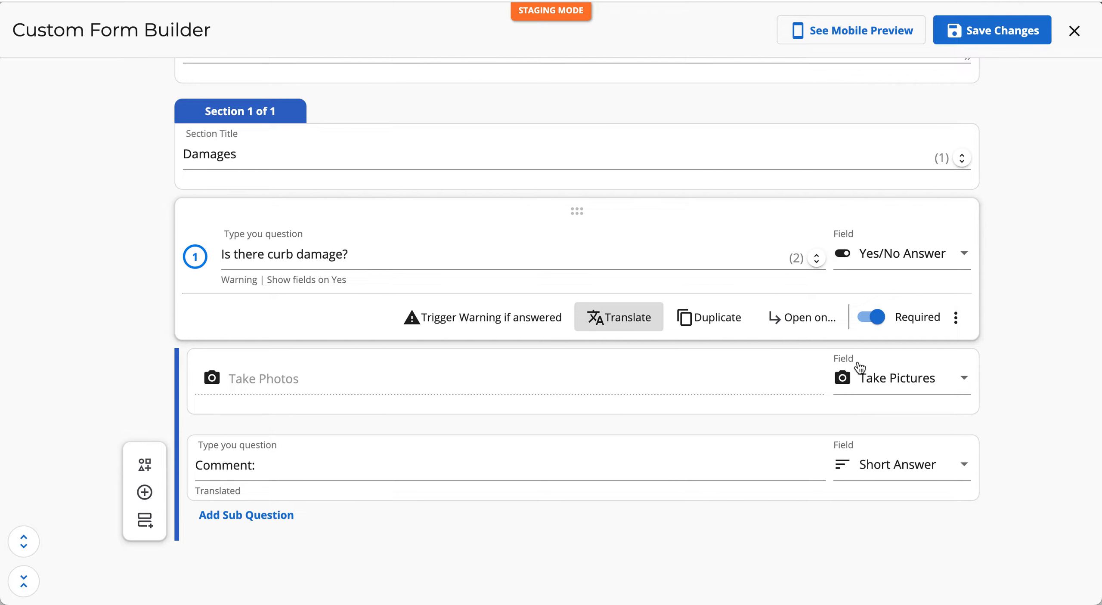
pyautogui.click(956, 319)
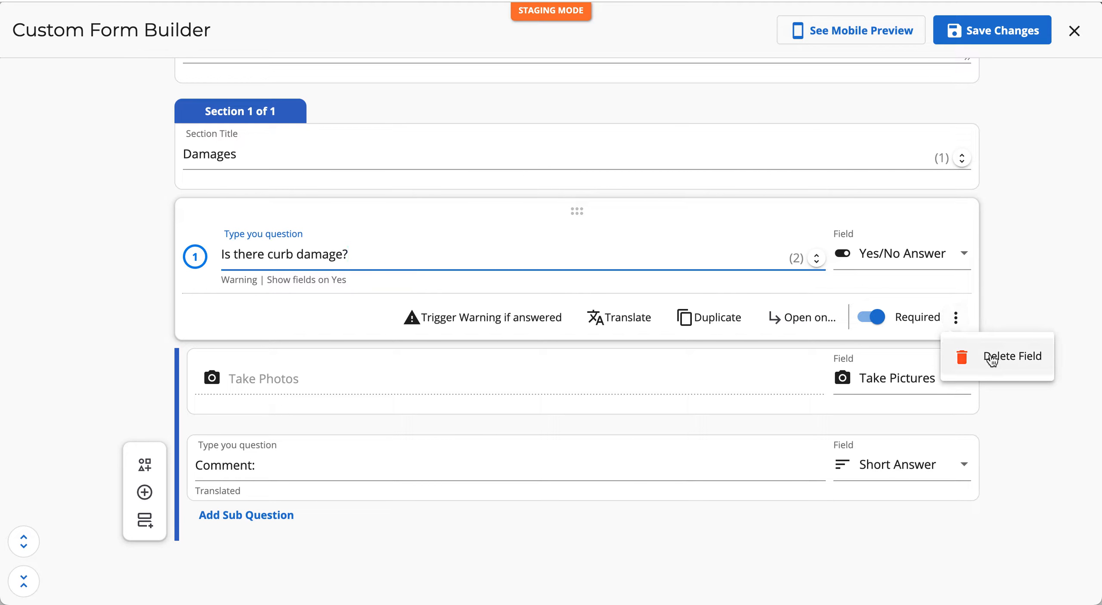
pyautogui.click(1020, 429)
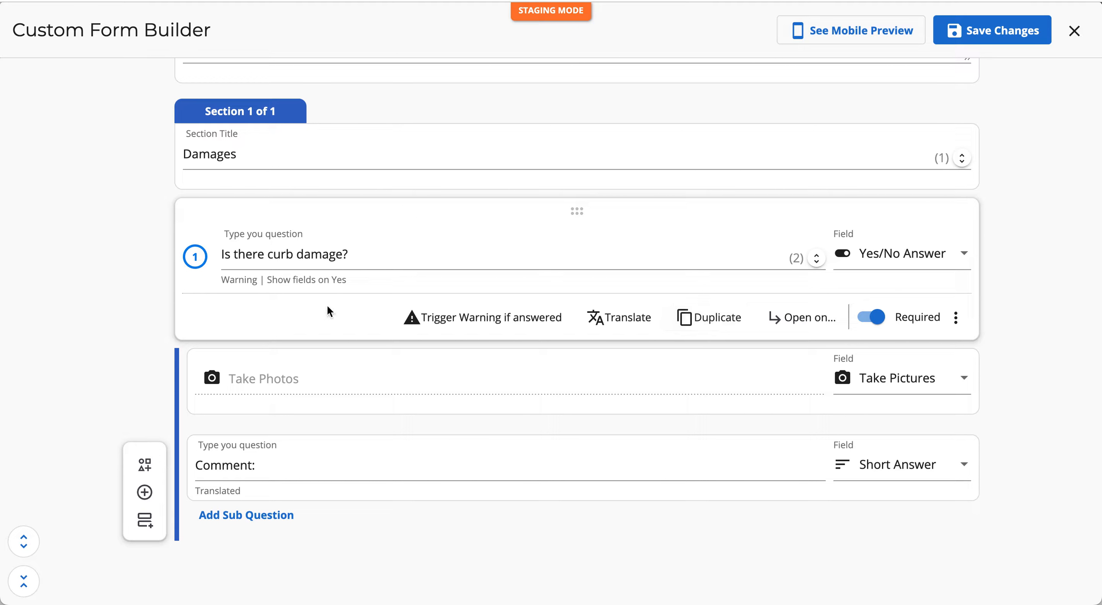
# Step: Add a second question, "Is there damage to the building?", as a Yes/No Answer with a Take Pictures sub-question
pyautogui.click(145, 492)
pyautogui.scroll(-3, 426, 504)
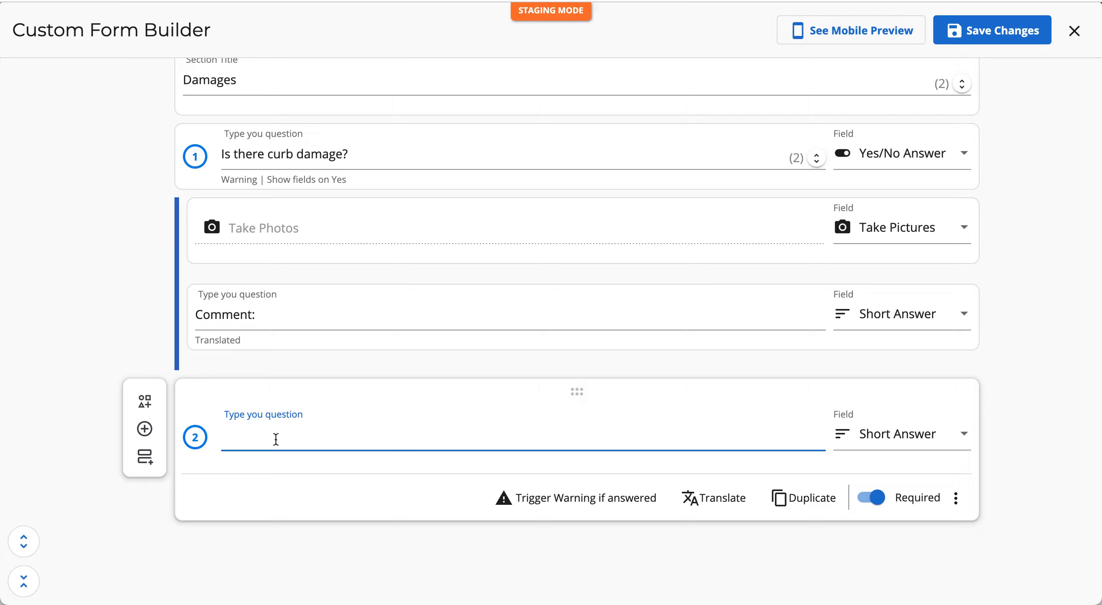
pyautogui.write('Is there damage to the building?')
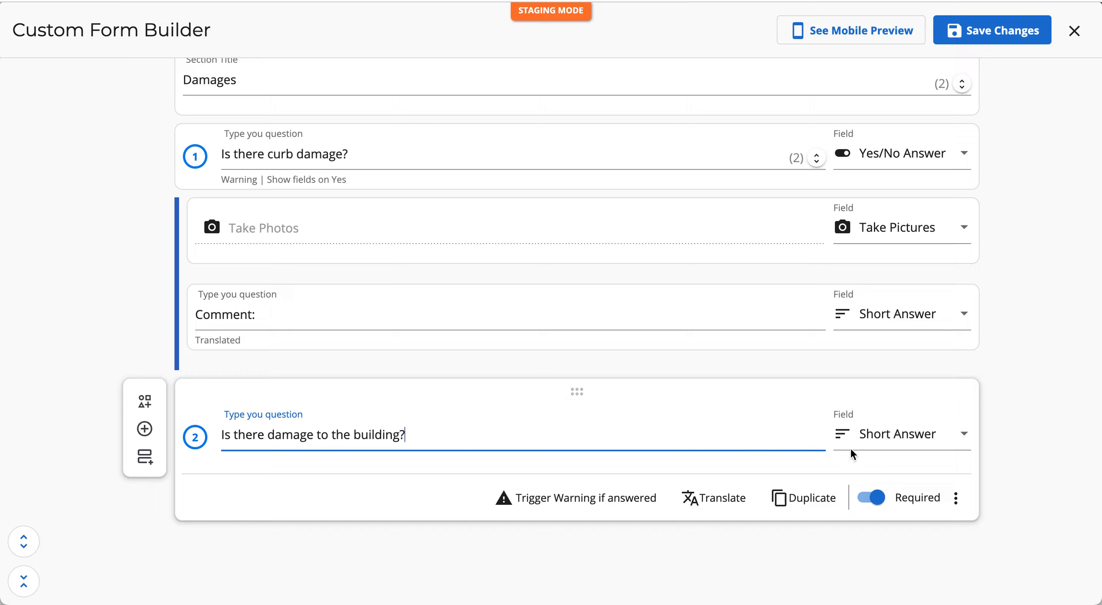
pyautogui.click(861, 439)
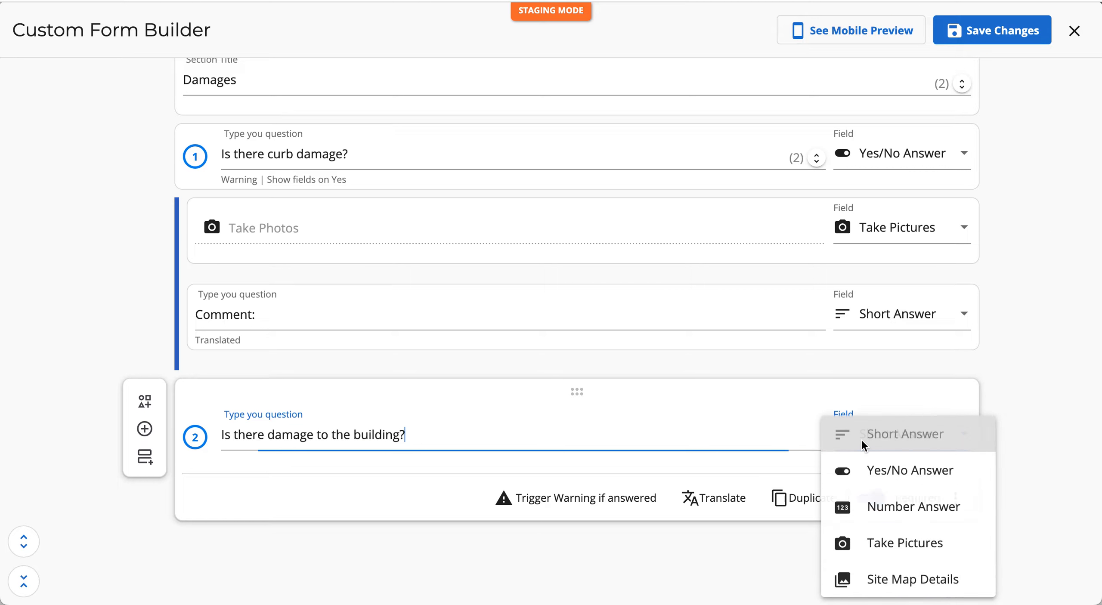
pyautogui.click(887, 473)
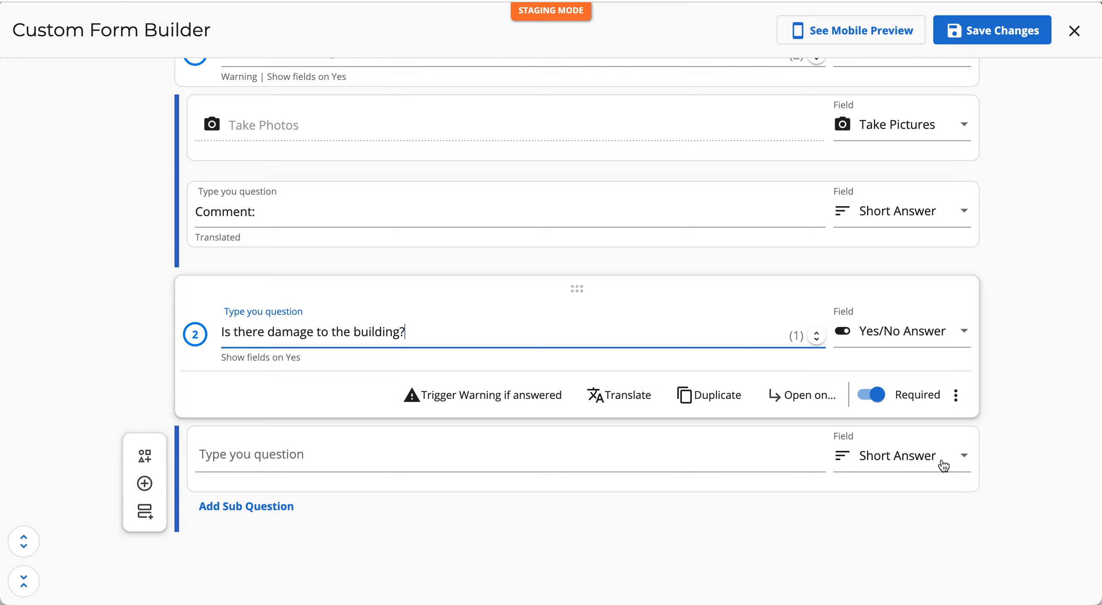
pyautogui.click(942, 465)
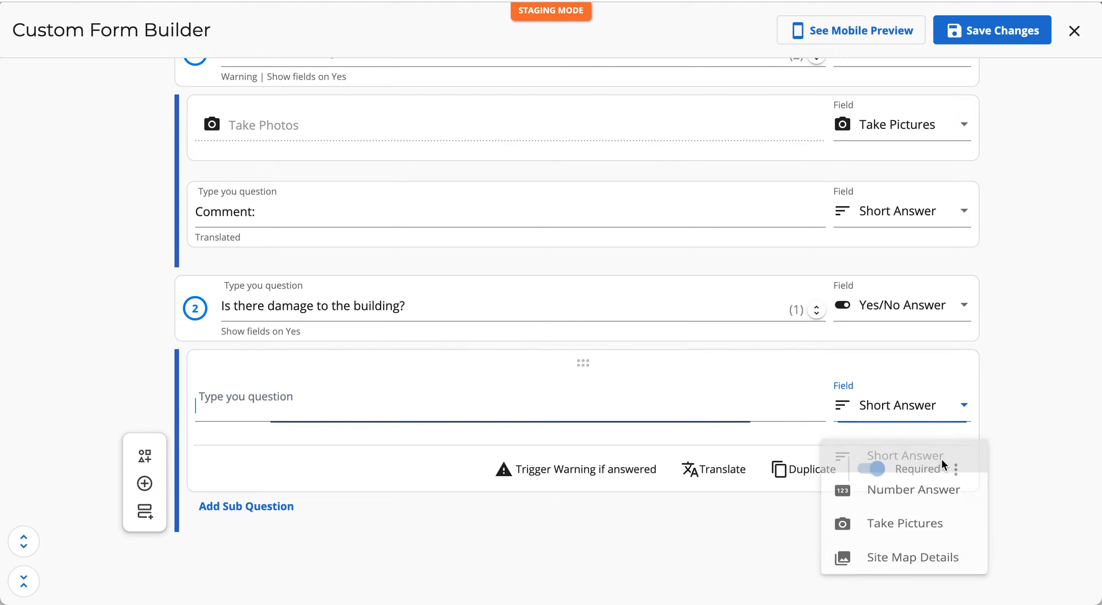
pyautogui.click(925, 533)
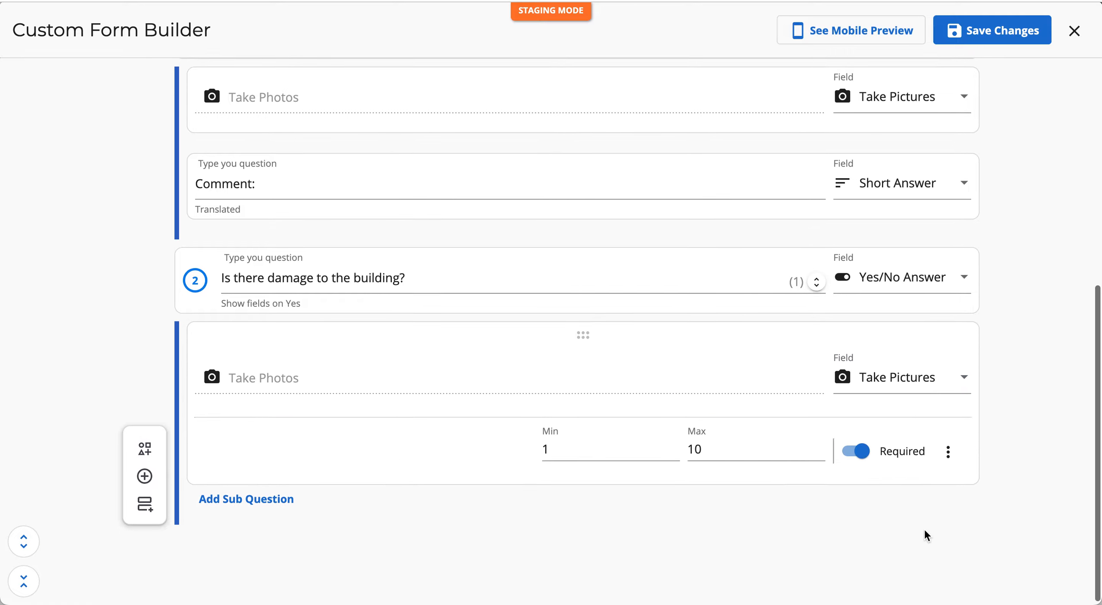
pyautogui.click(255, 500)
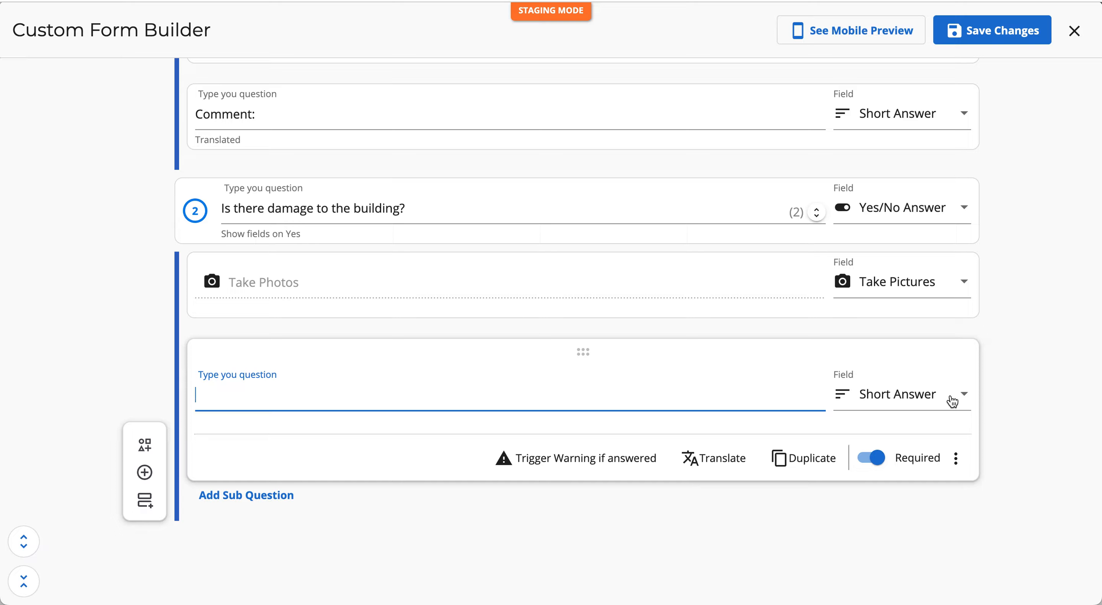
pyautogui.click(956, 458)
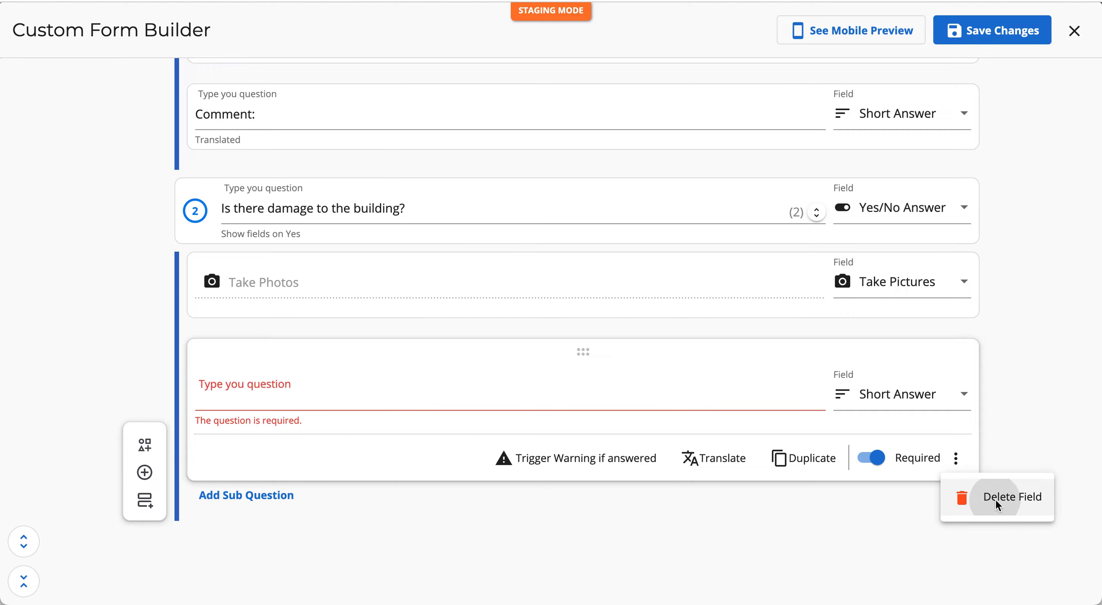
pyautogui.click(969, 503)
pyautogui.click(753, 453)
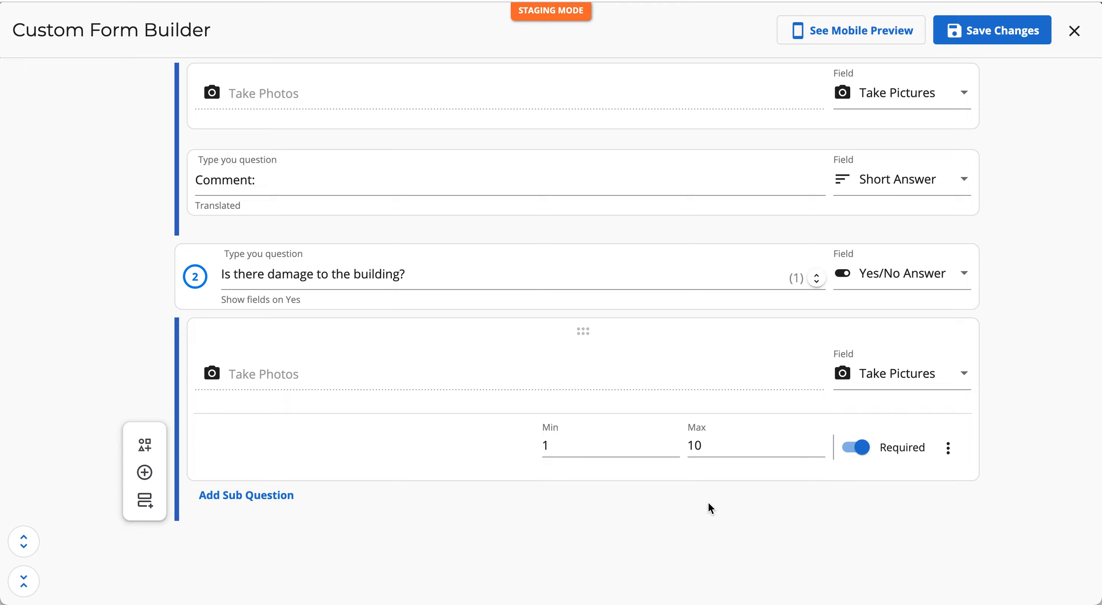
# Step: Add a second section titled "Storage Area" with "Is the salt bin covered?>" as its first question, using a Yes/No Answer field
pyautogui.click(146, 500)
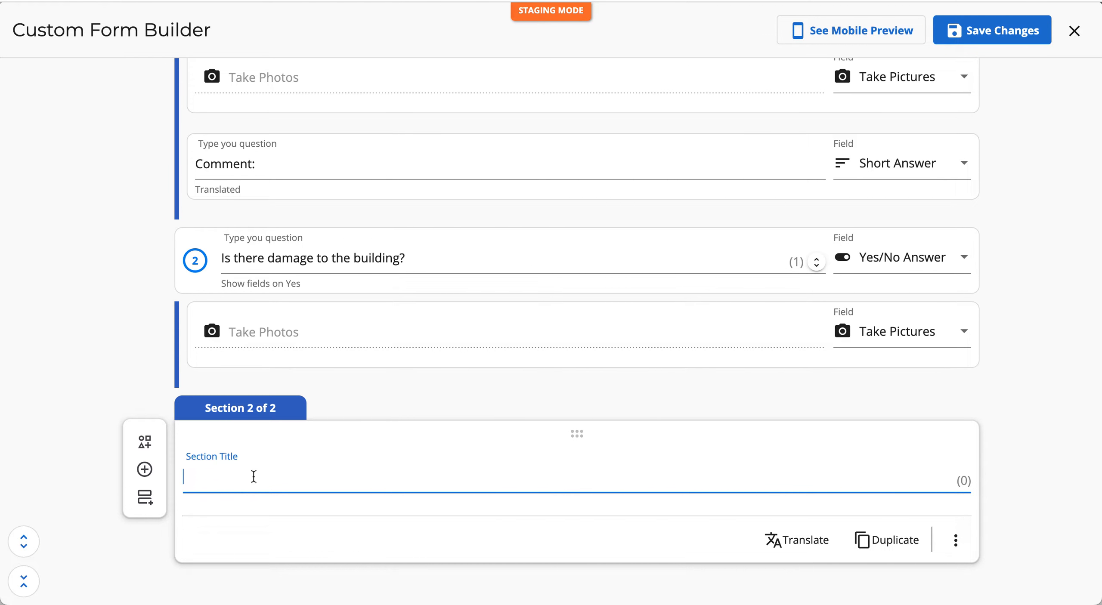
pyautogui.write('Storage Area')
pyautogui.click(145, 473)
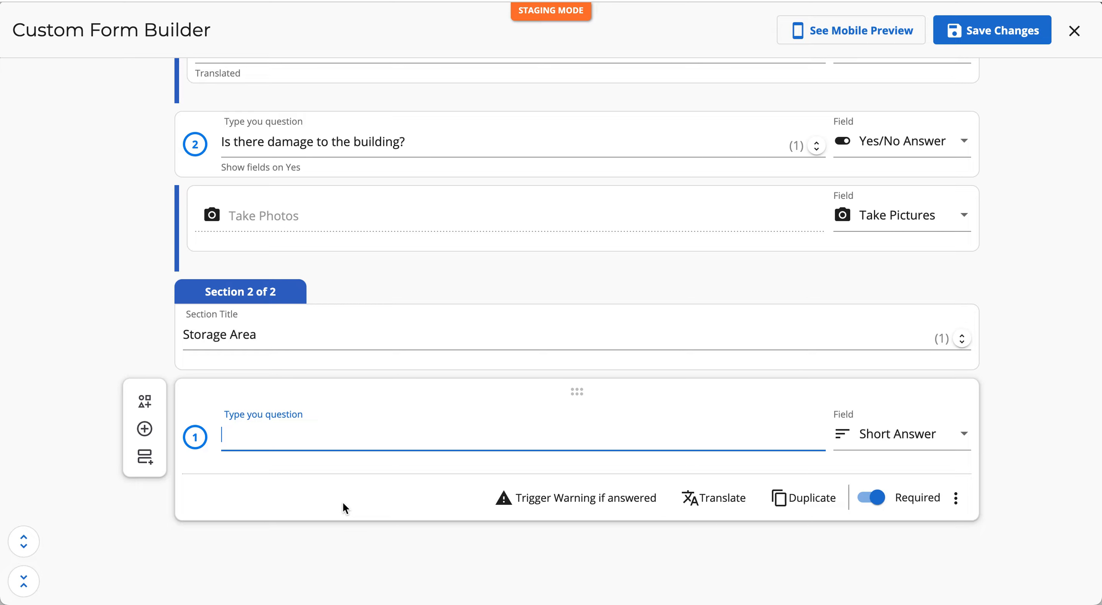
pyautogui.write('Is the salt bin covered?>')
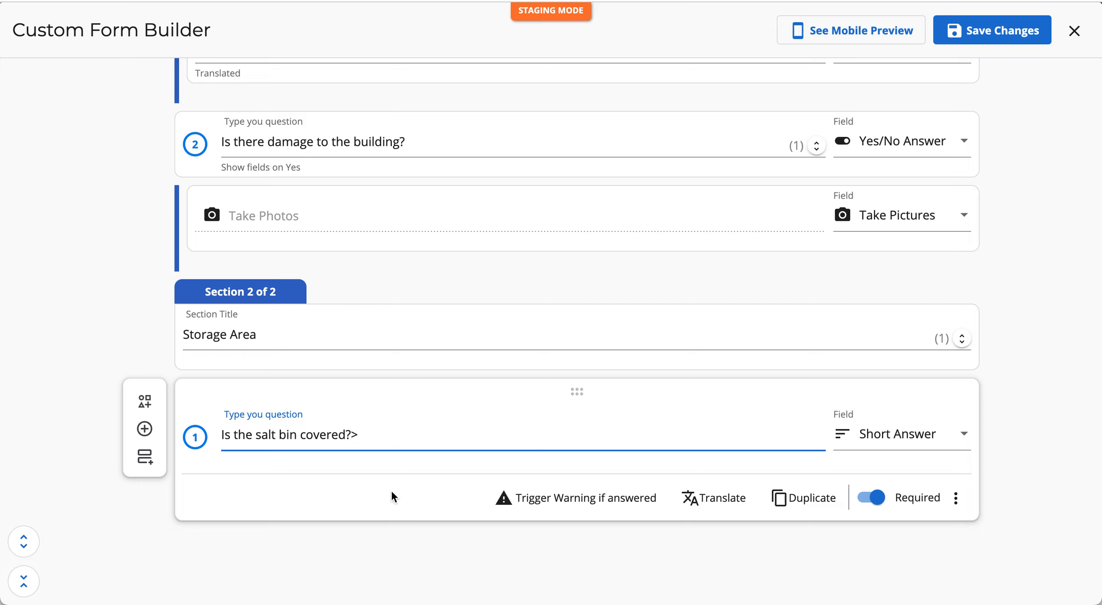
pyautogui.click(939, 438)
pyautogui.click(925, 487)
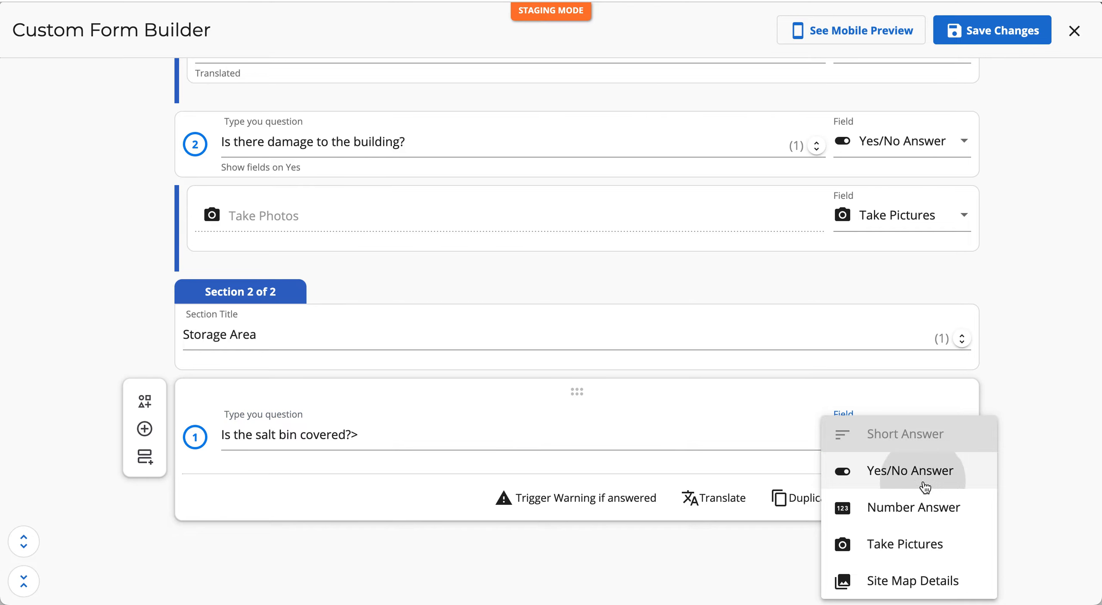
# Step: Set the salt bin question's sub-question to the Take Pictures field type
pyautogui.click(912, 465)
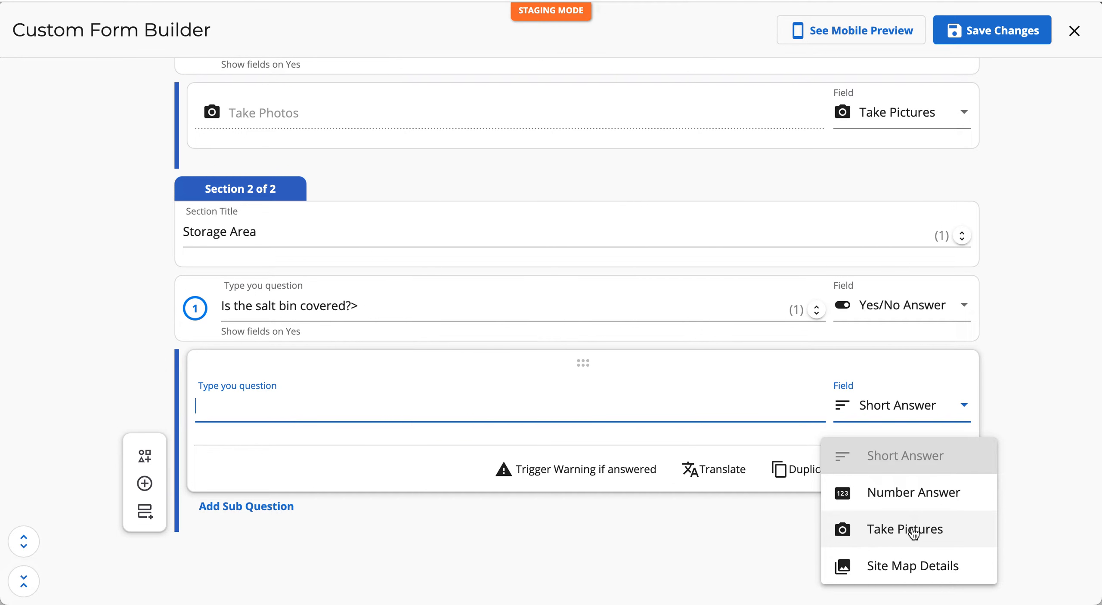
pyautogui.click(913, 533)
pyautogui.scroll(-1, 934, 517)
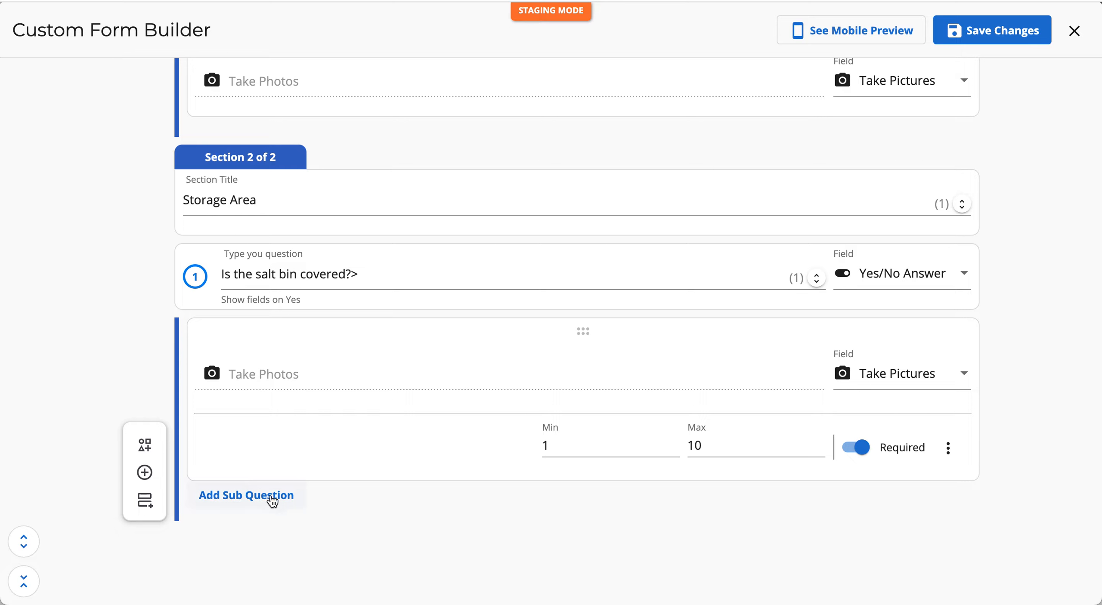
# Step: Add a second Storage Area question, "Is equipment parked correctly?", as a Yes/No Answer with a Take Pictures sub-question
pyautogui.click(145, 472)
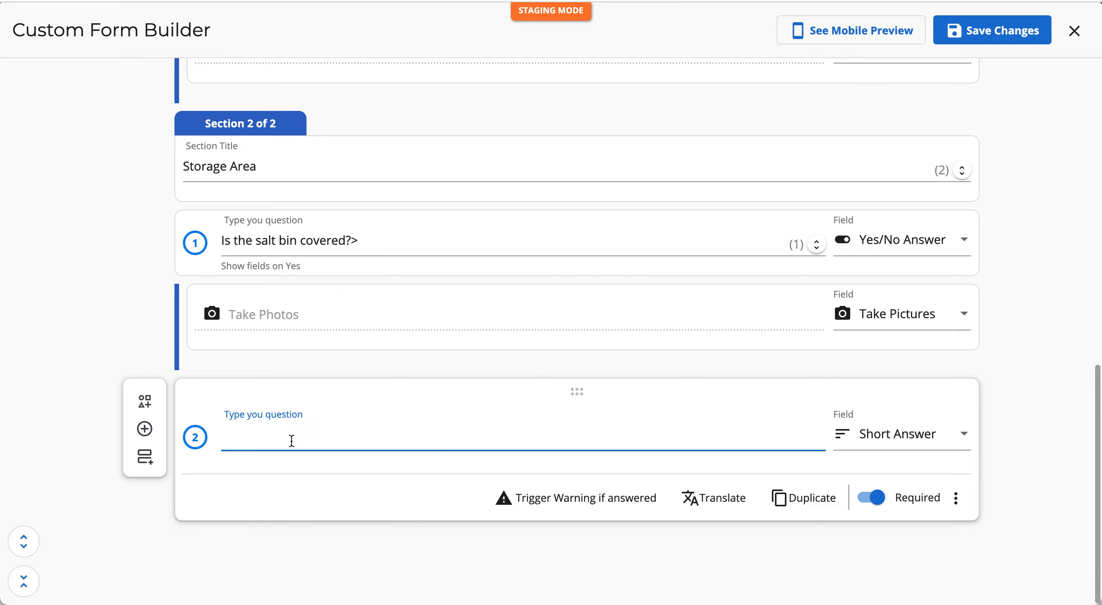
pyautogui.write('Is ')
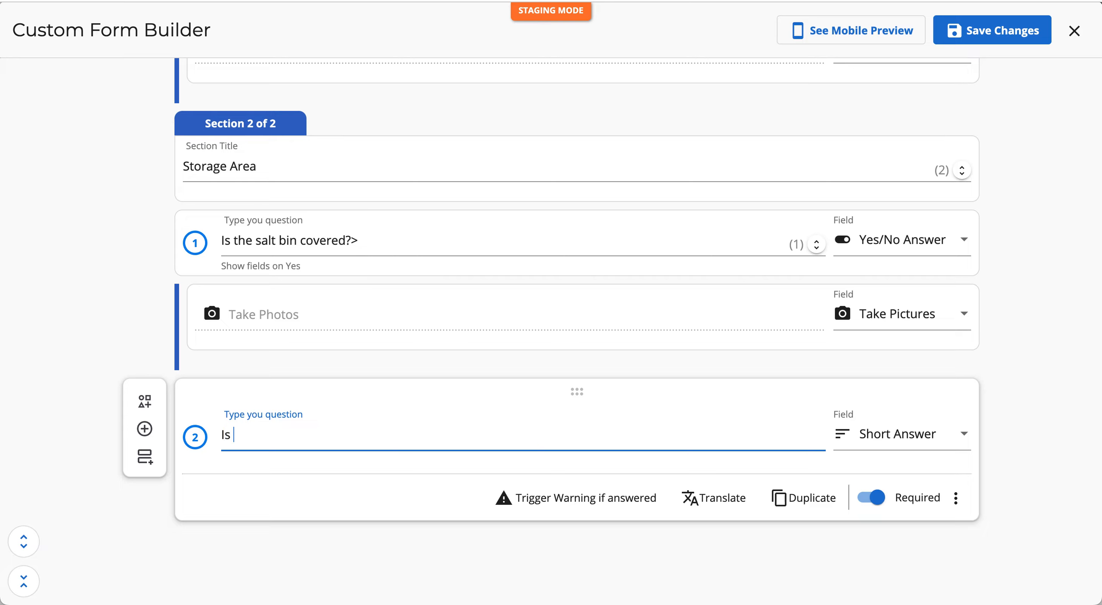
pyautogui.write('equipment parked cor')
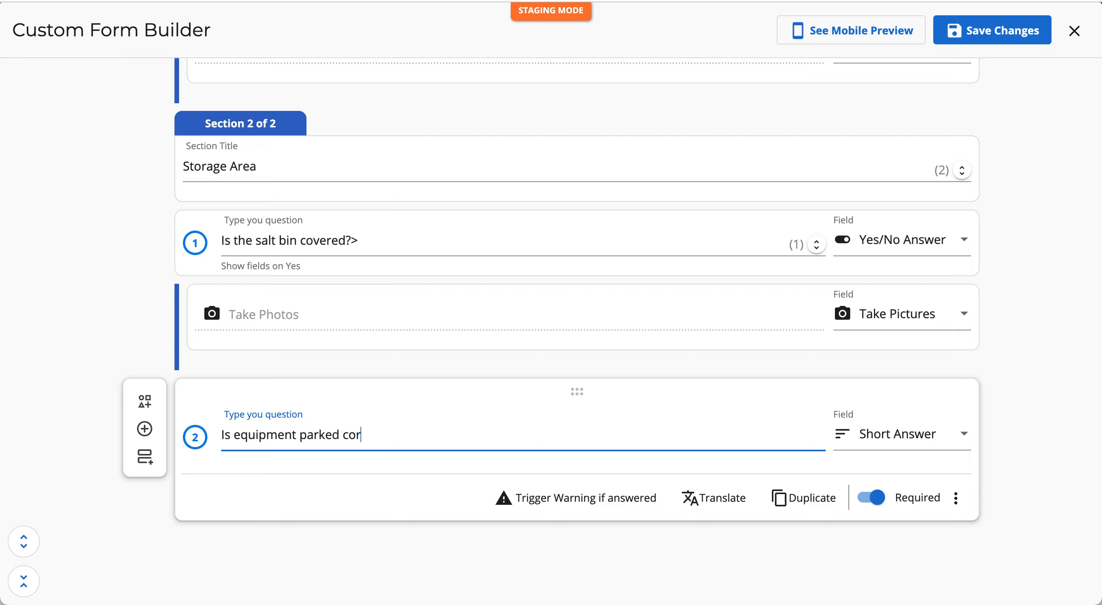
pyautogui.write('rectly?')
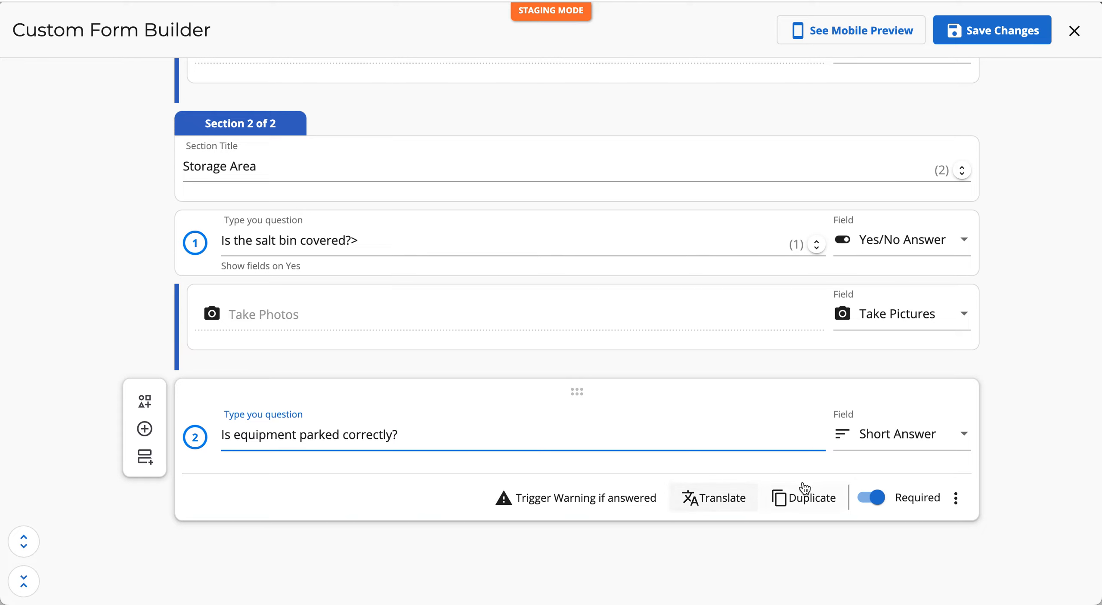
pyautogui.click(899, 435)
pyautogui.click(899, 471)
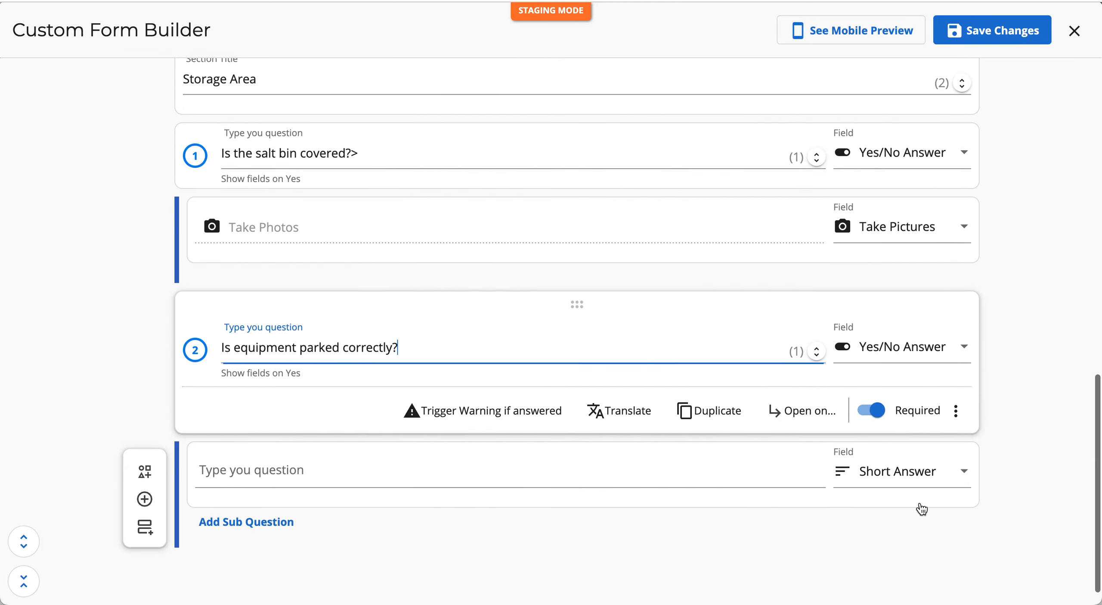
pyautogui.click(911, 456)
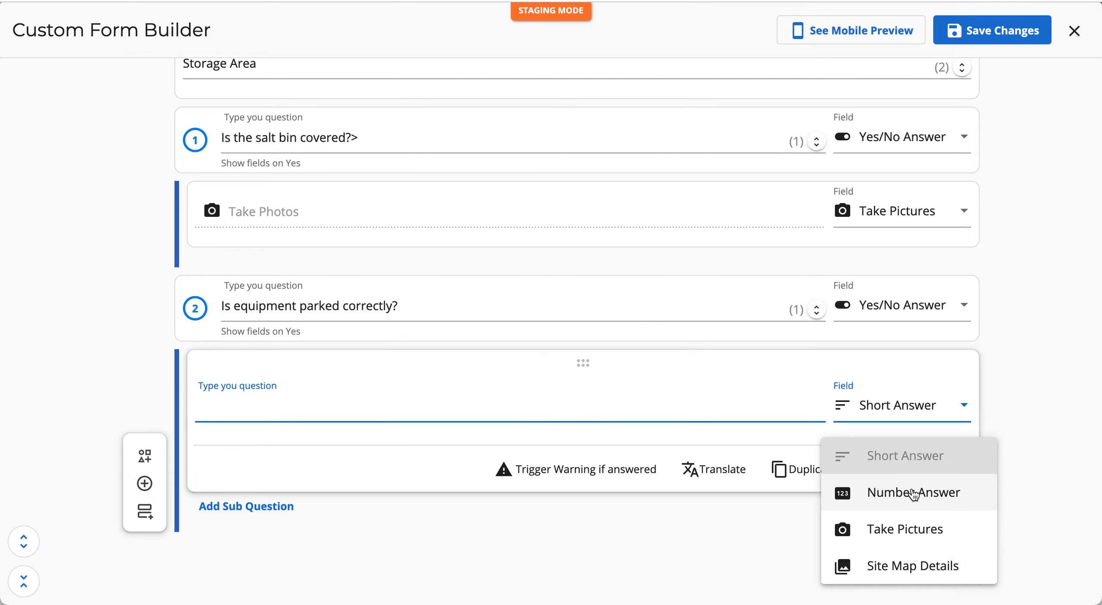
pyautogui.click(914, 526)
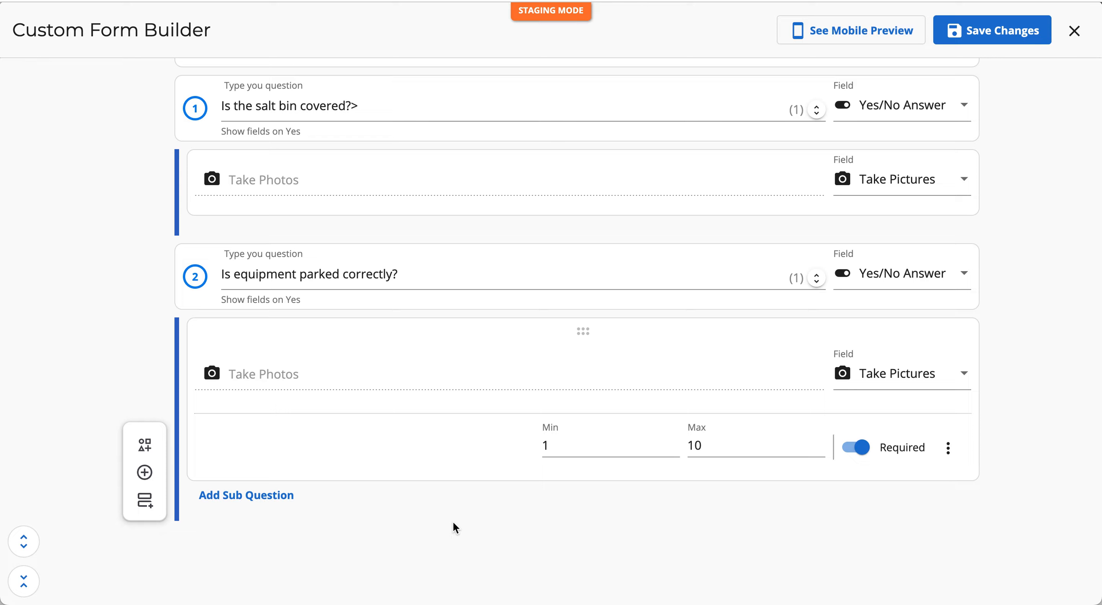
# Step: Add a third Storage Area question, "How many bags of salt are present on site?", with the Number Answer field type
pyautogui.click(146, 473)
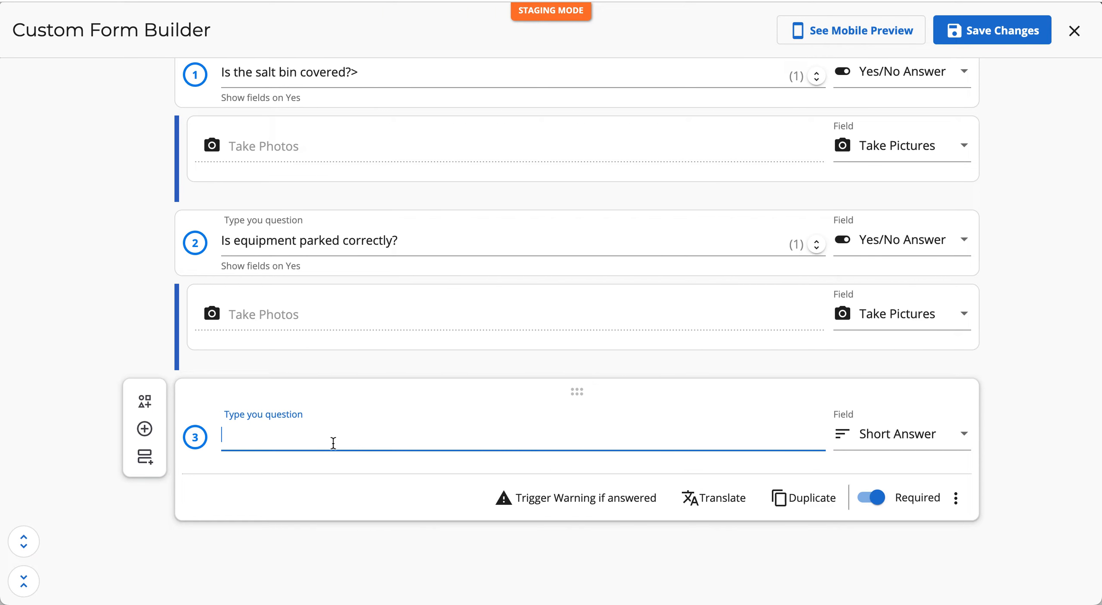
pyautogui.write('How many bags of salt are present on site?')
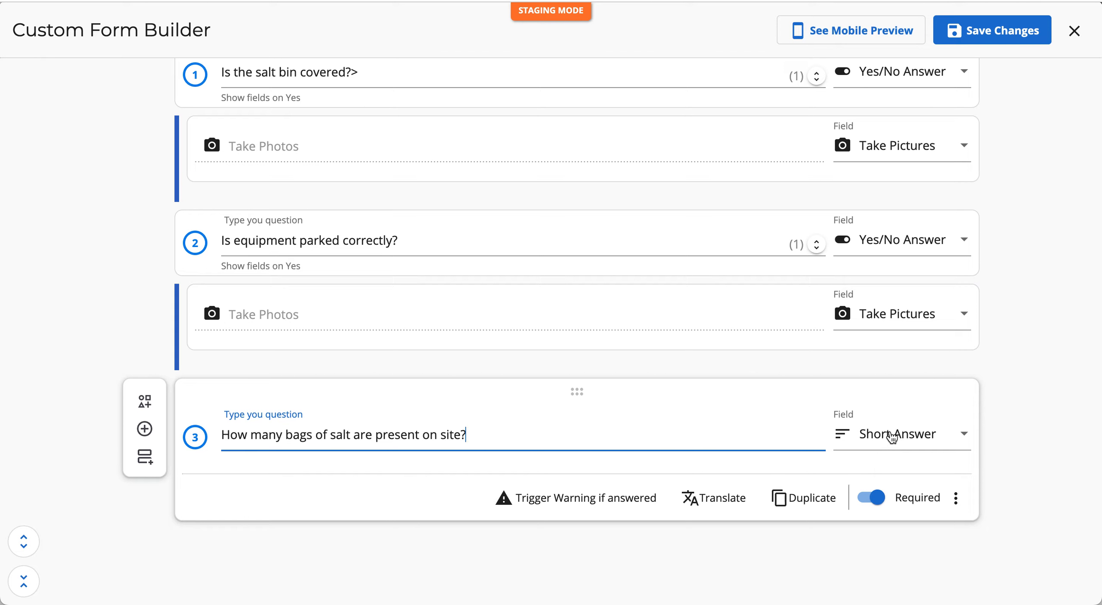
pyautogui.click(912, 435)
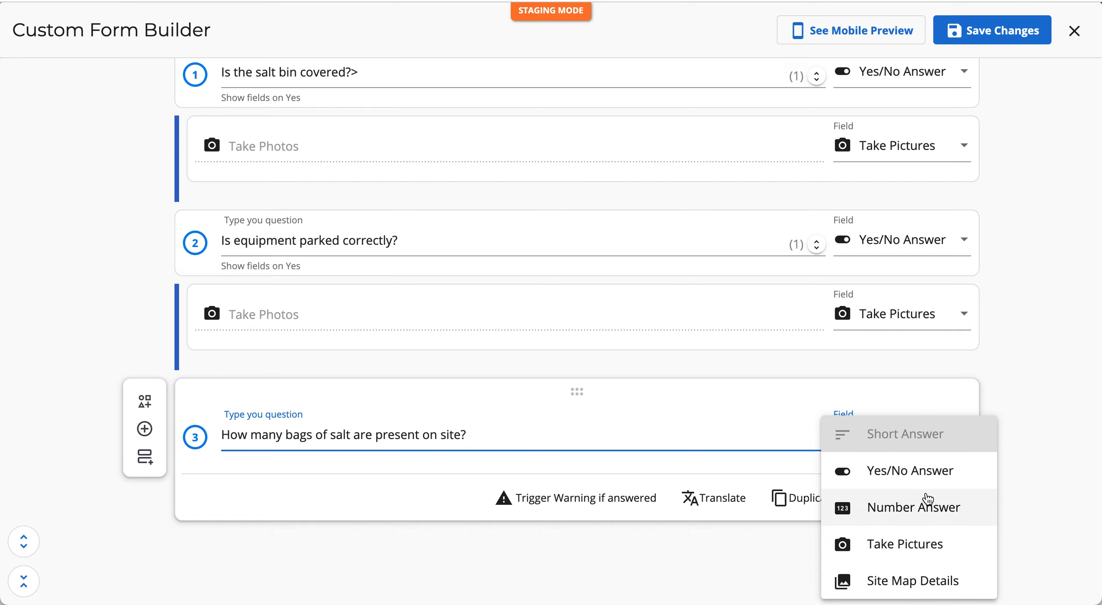
pyautogui.click(926, 499)
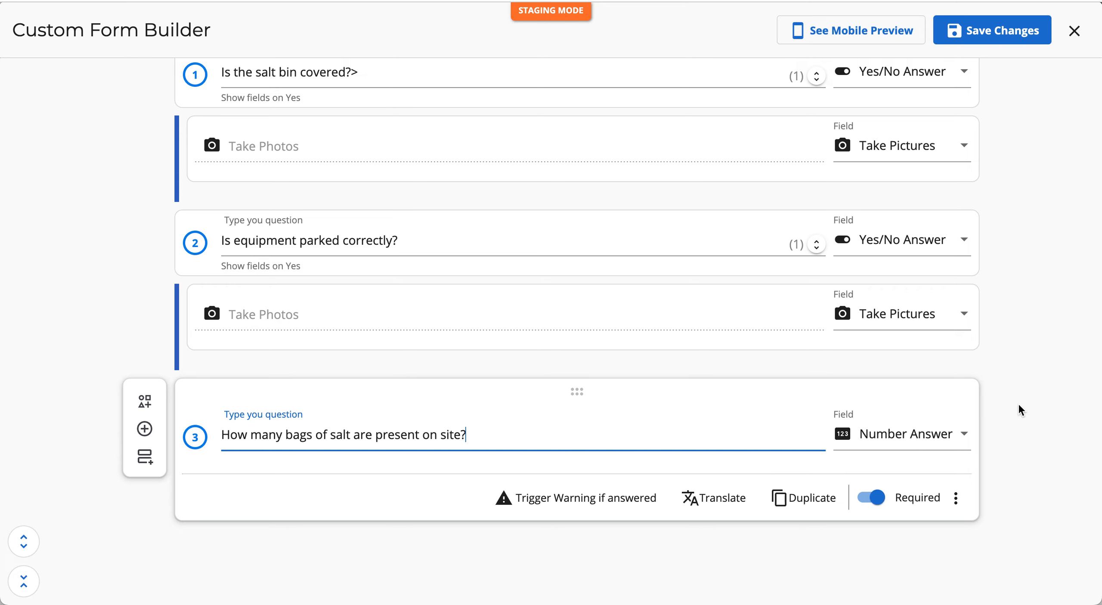
# Step: Test the form in the mobile preview, answering No for building damage and Yes for curb damage, salt bin and equipment parking, and close it
pyautogui.scroll(15, 1017, 403)
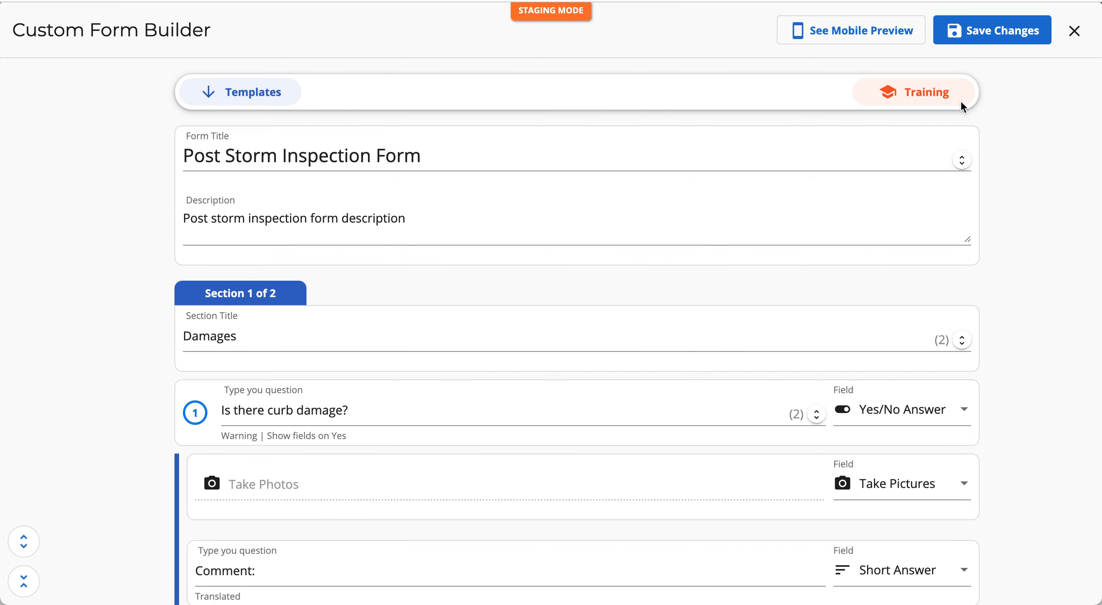
pyautogui.click(851, 37)
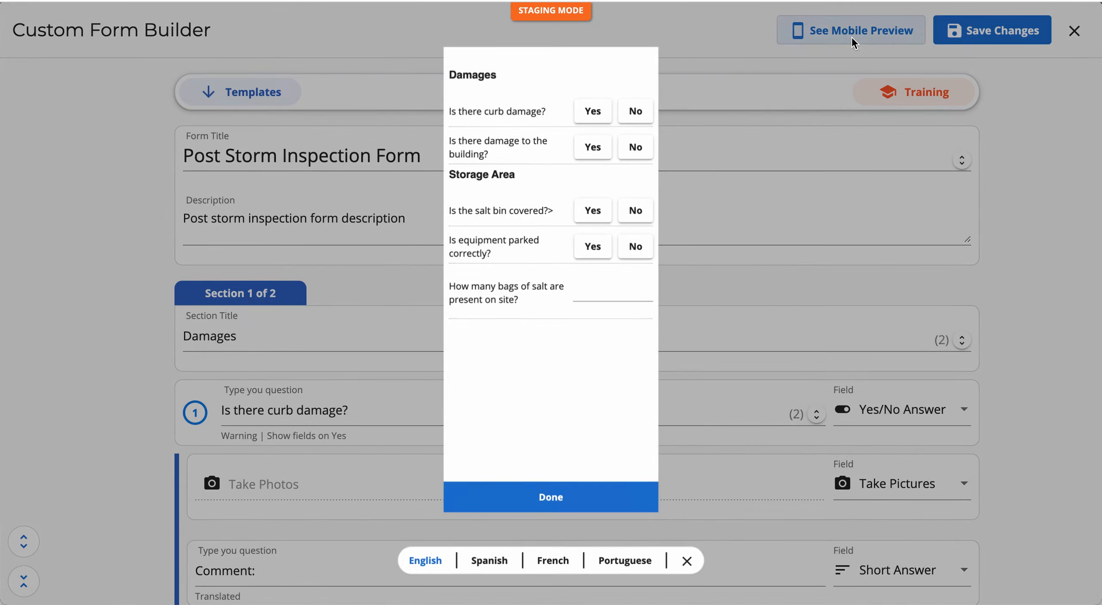
pyautogui.click(593, 112)
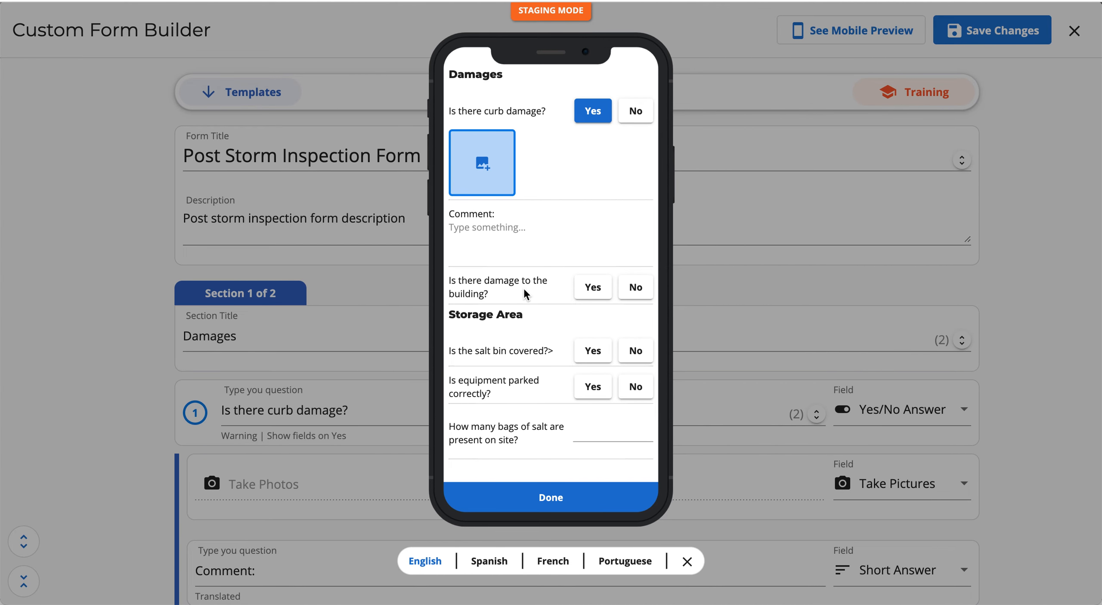
pyautogui.click(639, 294)
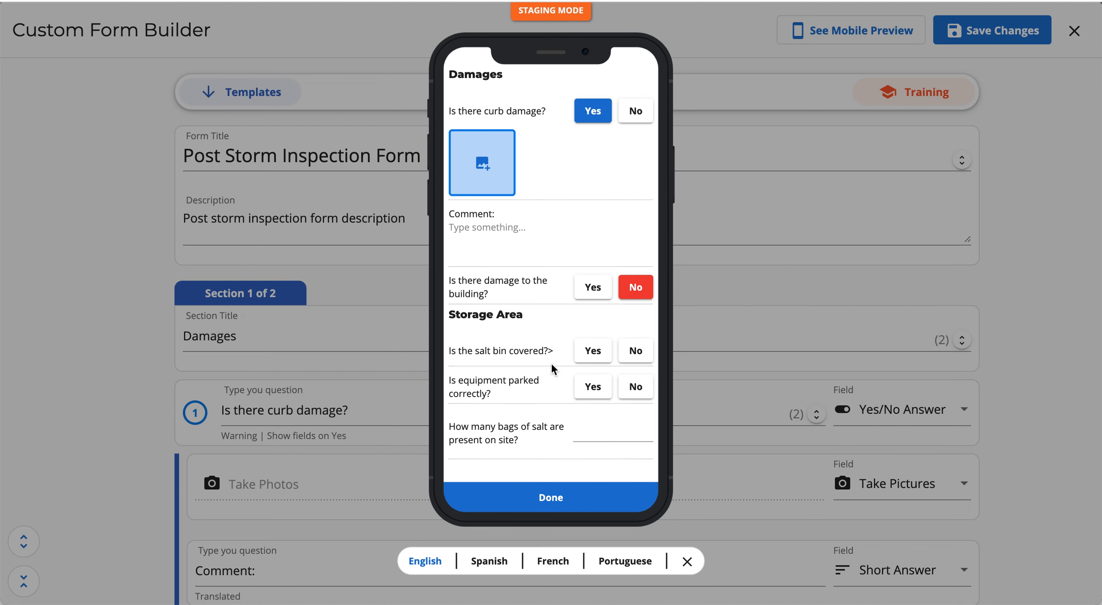
pyautogui.click(601, 353)
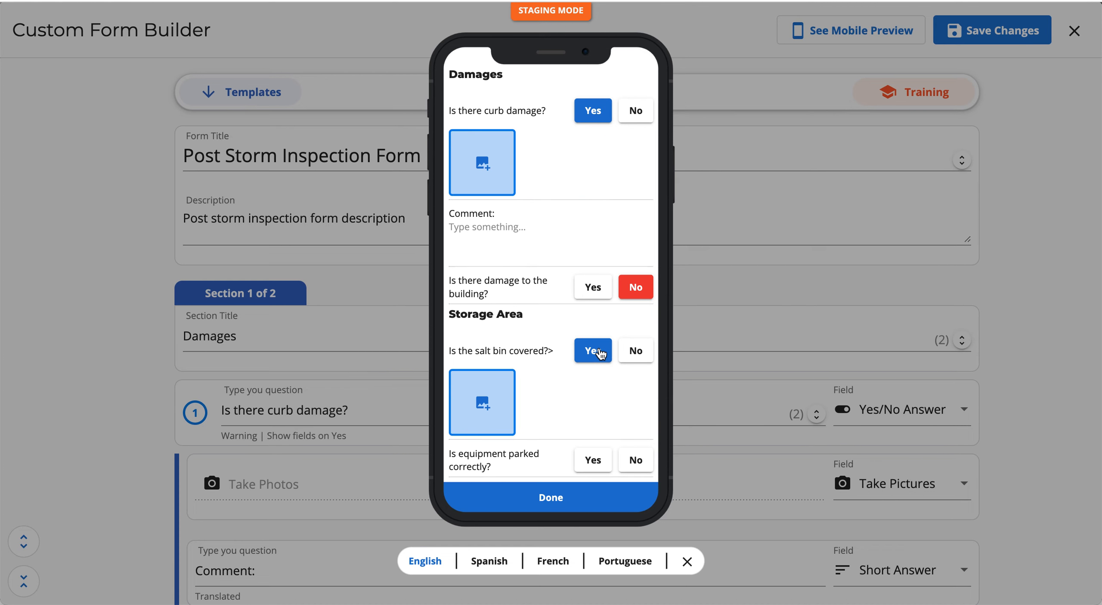
pyautogui.scroll(-1, 624, 415)
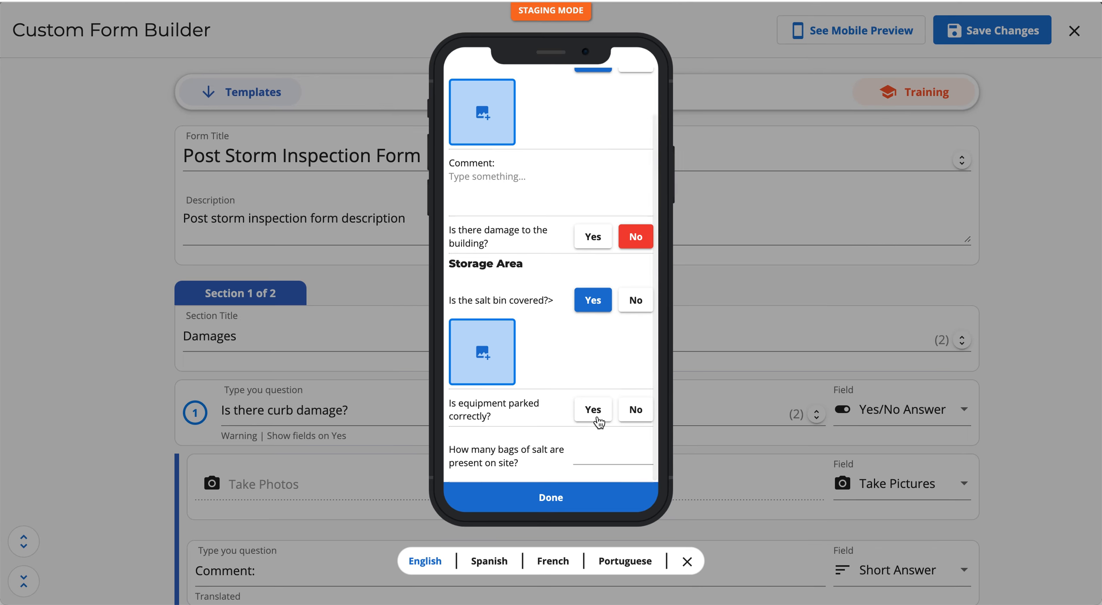
pyautogui.click(598, 413)
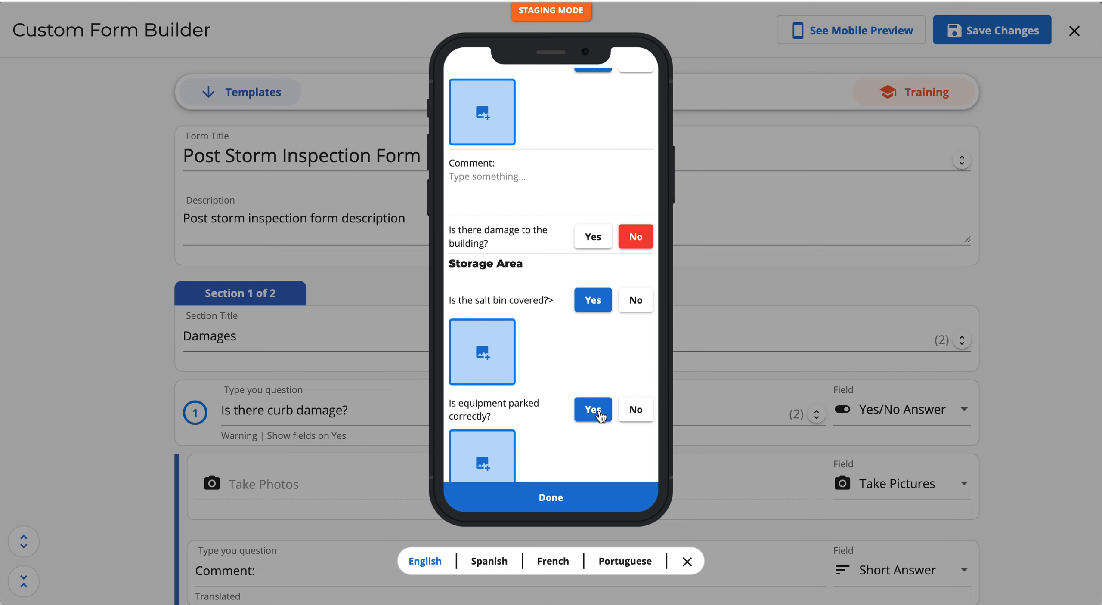
pyautogui.scroll(-2, 572, 443)
pyautogui.click(599, 451)
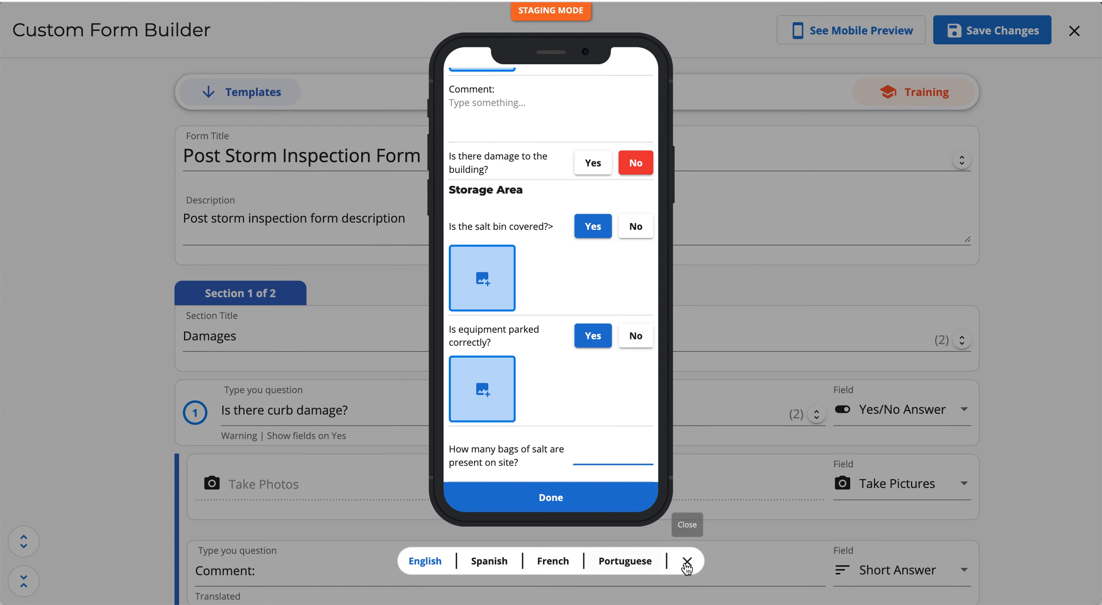
pyautogui.click(687, 562)
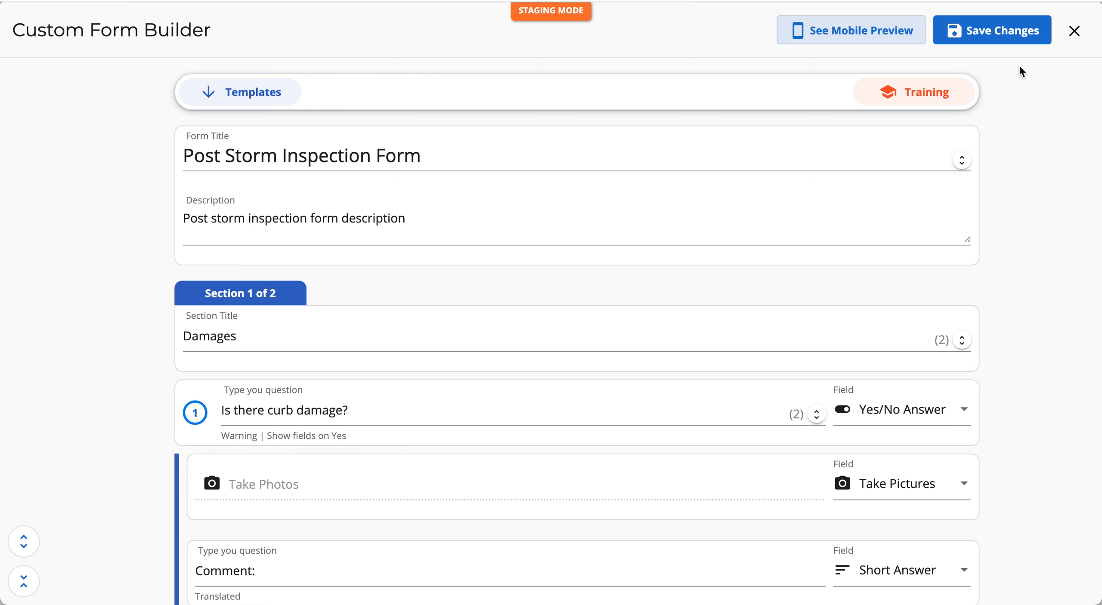
# Step: Save the inspection form's changes and save the updated Post Storm Inspection service
pyautogui.click(992, 38)
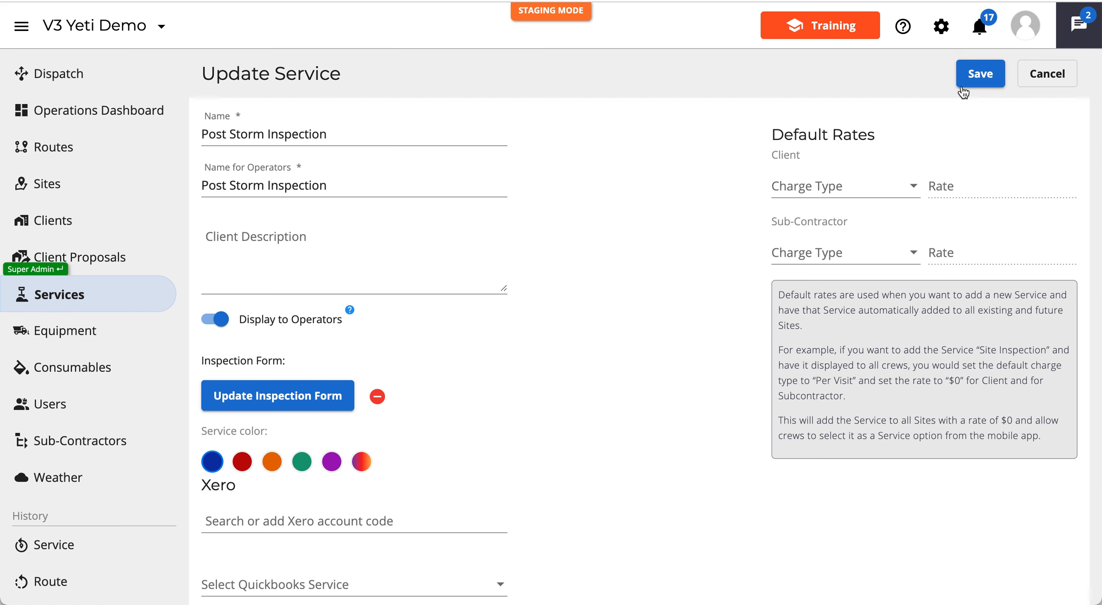
pyautogui.click(978, 77)
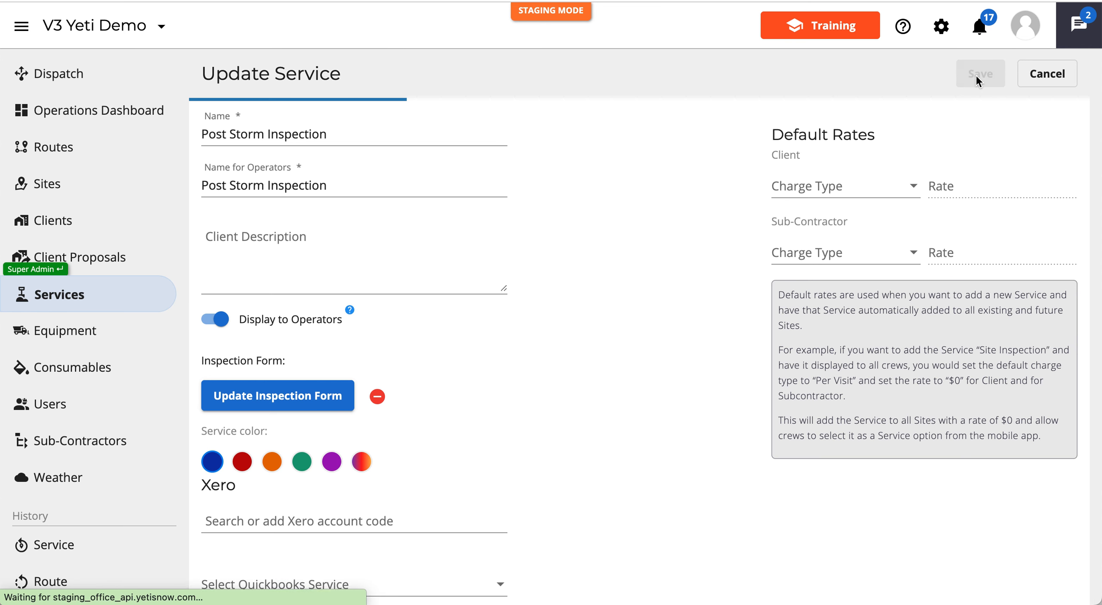